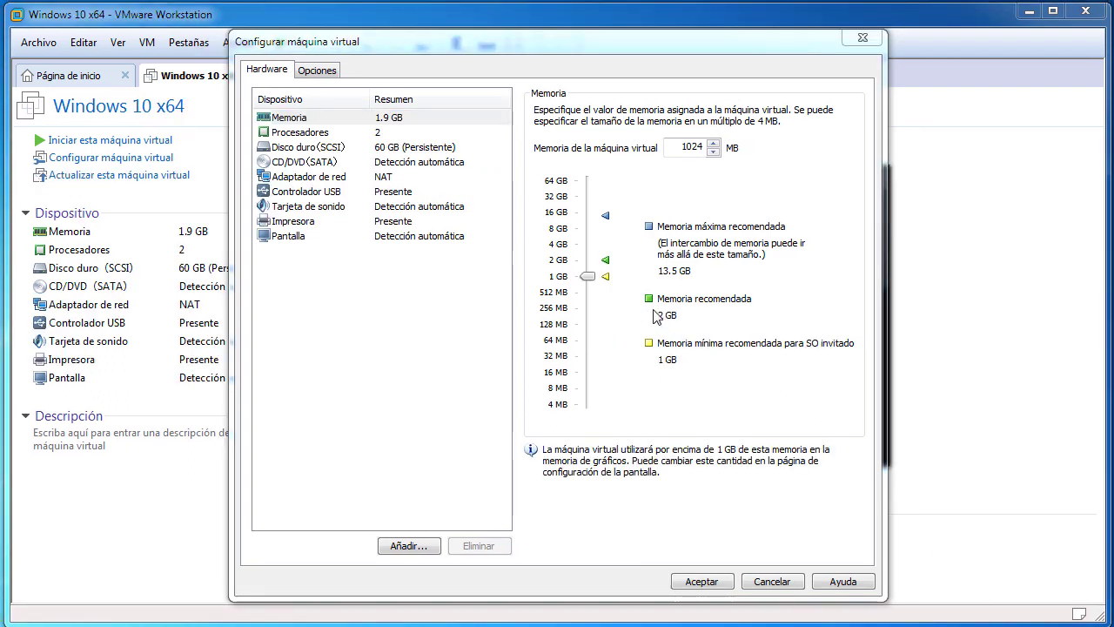
Step: Set the Windows 10 x64 virtual machine's memory to the recommended 2 GB and apply the settings
{"action": "left_click", "coordinate": [649, 301]}
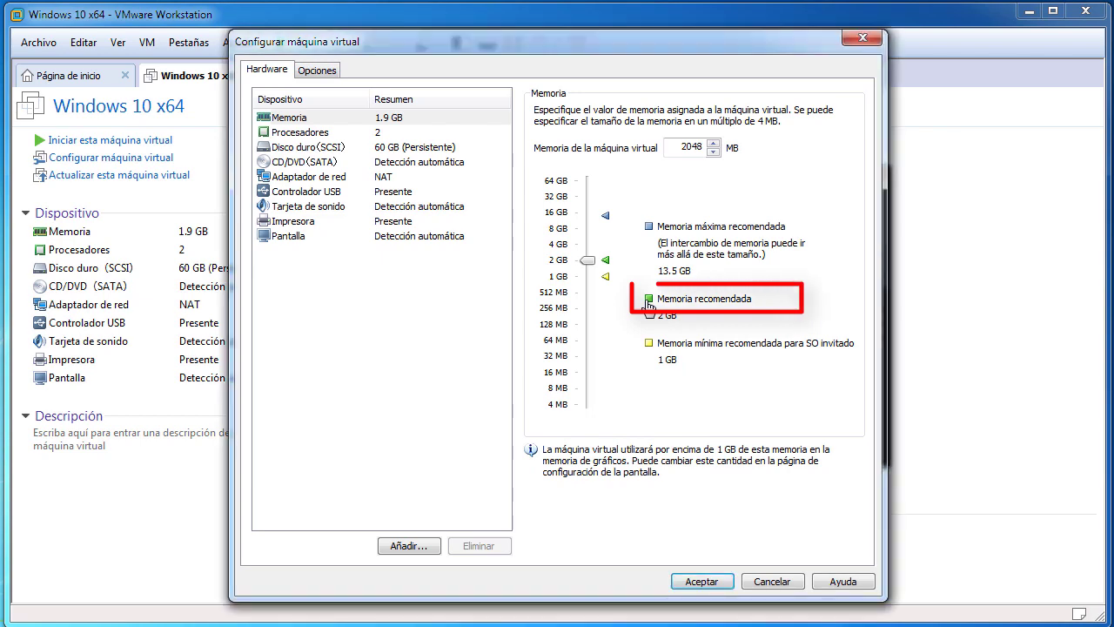
{"action": "left_click", "coordinate": [692, 582]}
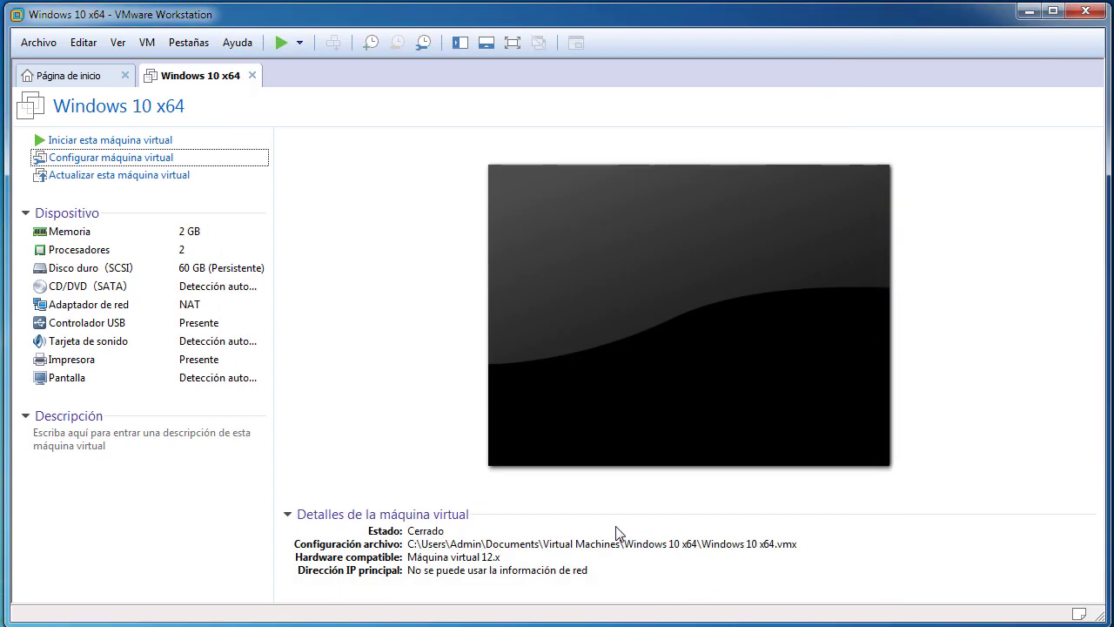
Step: Reopen the virtual machine's memory settings and check the host's physical memory usage in Windows Task Manager
{"action": "left_click", "coordinate": [113, 165]}
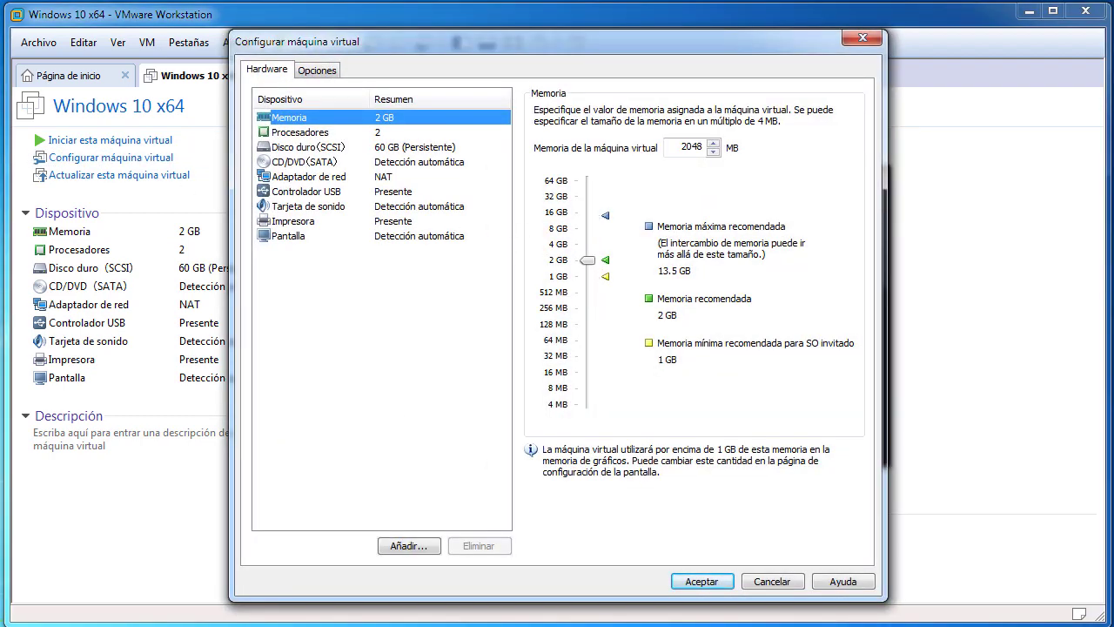
{"action": "key", "text": "ctrl+shift+Escape"}
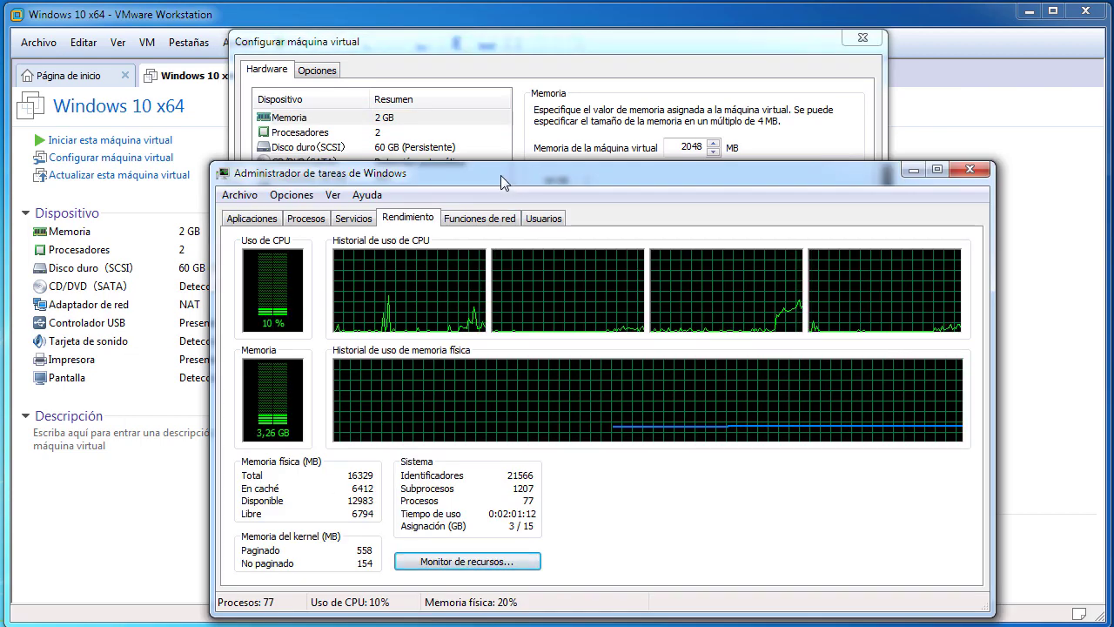
{"action": "mouse_move", "coordinate": [501, 176]}
{"action": "left_mouse_down"}
{"action": "mouse_move", "coordinate": [501, 227]}
{"action": "mouse_move", "coordinate": [495, 160]}
{"action": "left_mouse_up"}
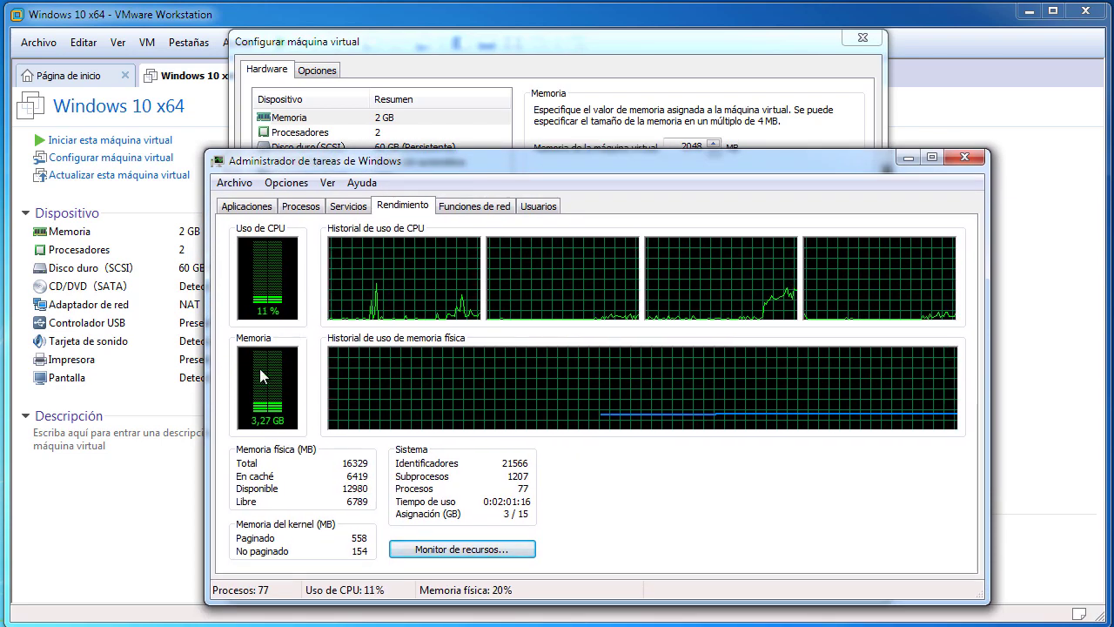
{"action": "left_click", "coordinate": [908, 157]}
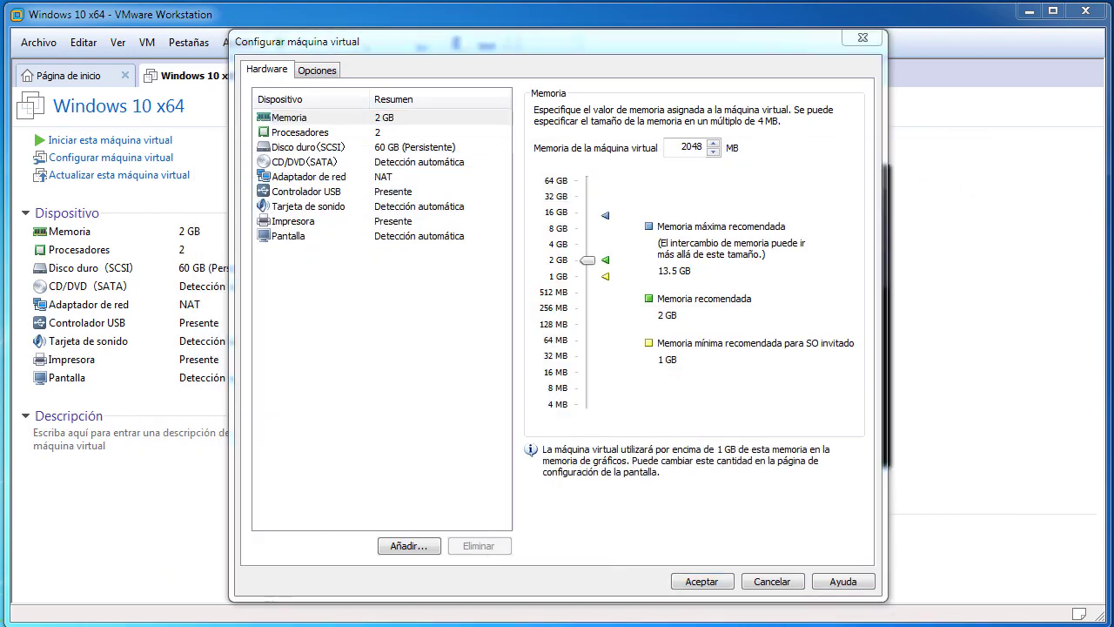
Step: Accept the virtual machine settings and start the Windows 10 x64 virtual machine
{"action": "left_click", "coordinate": [692, 582]}
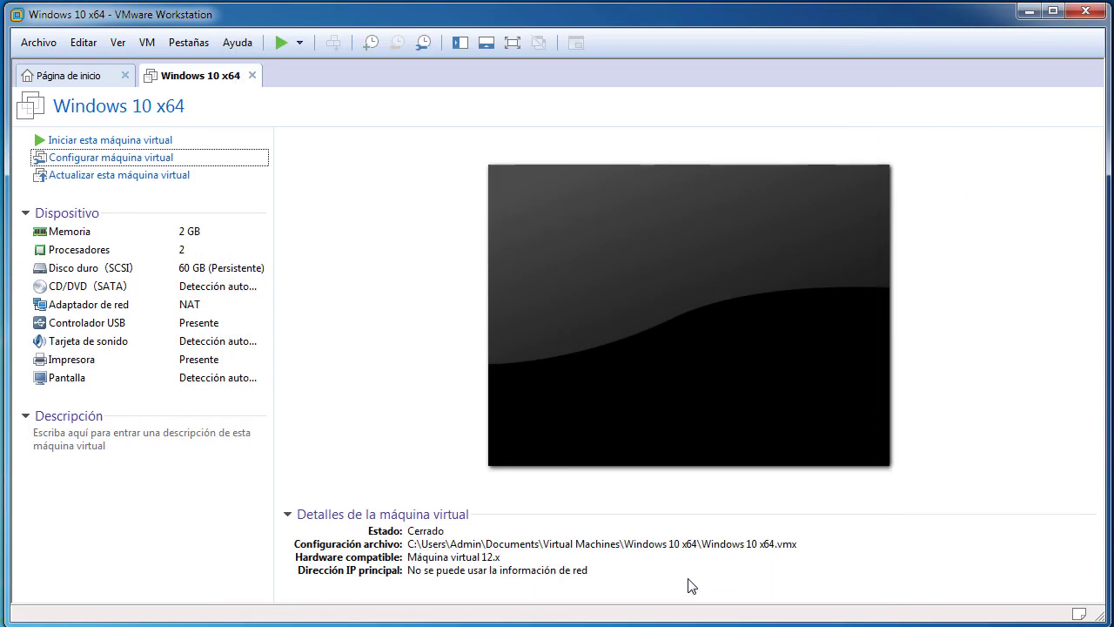
{"action": "left_click", "coordinate": [95, 143]}
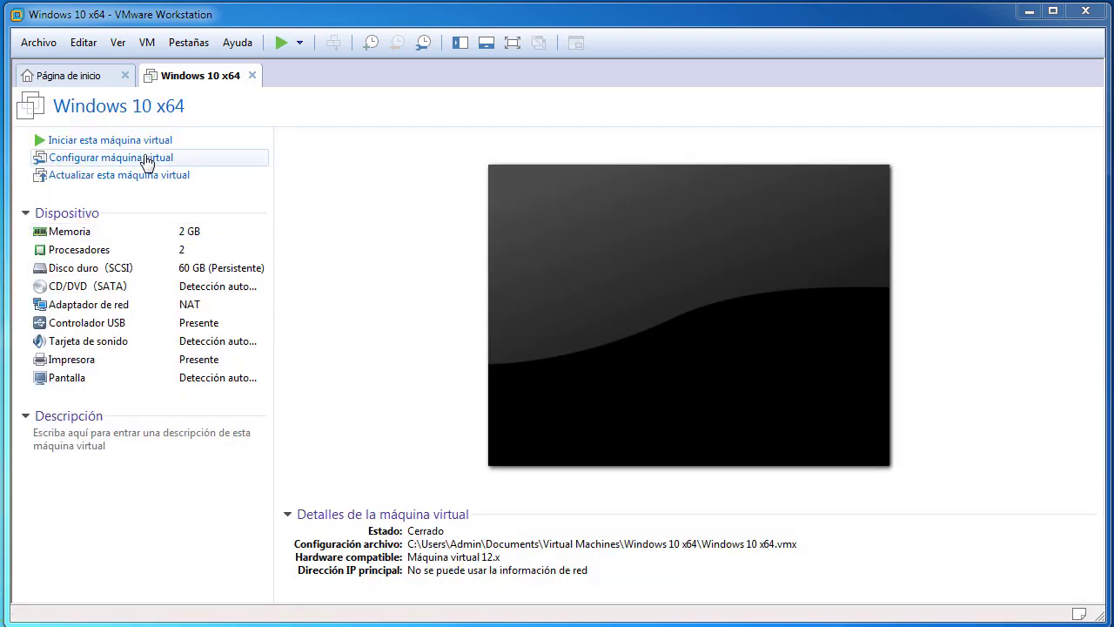
Step: Set the Windows 10 x64 virtual machine's memory to 4096 MB, start the machine and dismiss the virtual printing notice
{"action": "left_click", "coordinate": [144, 161]}
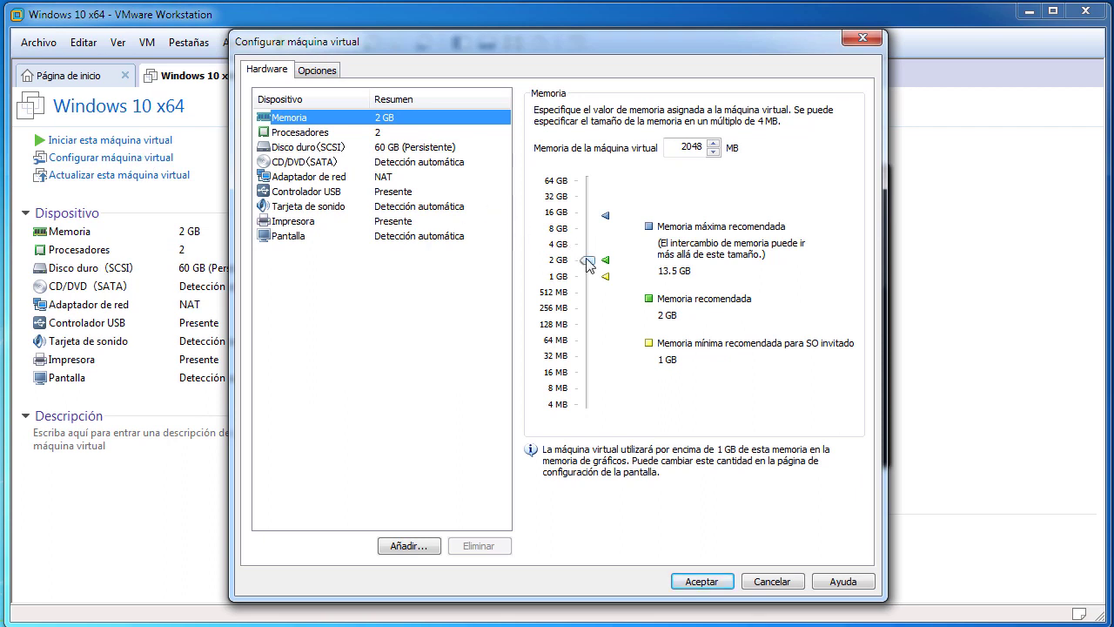
{"action": "left_click_drag", "start_coordinate": [589, 263], "coordinate": [587, 249]}
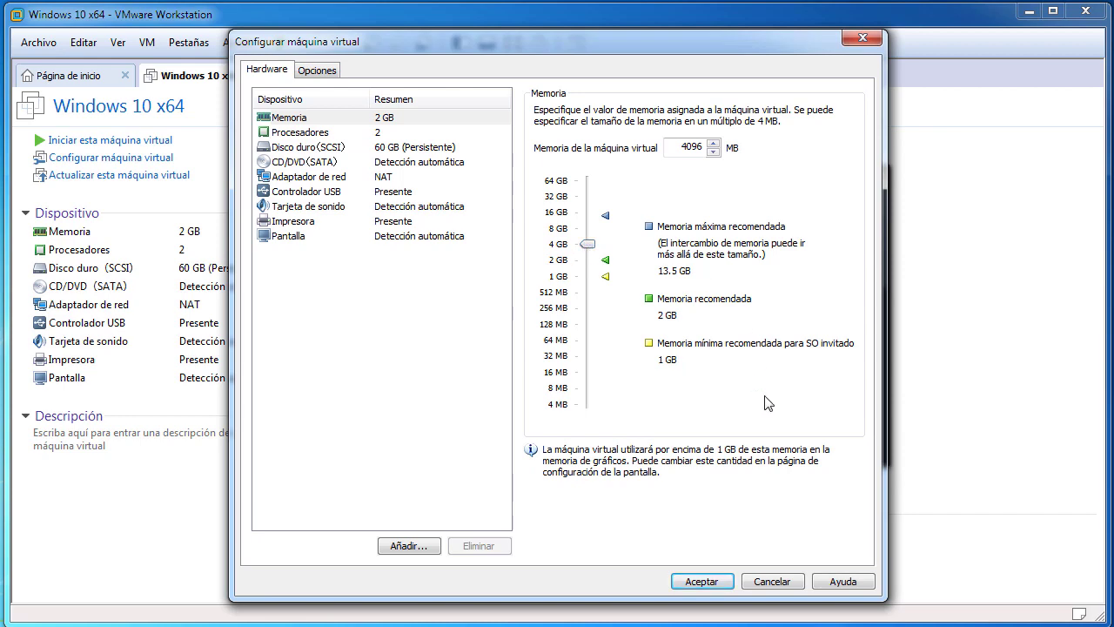
{"action": "left_click", "coordinate": [701, 582]}
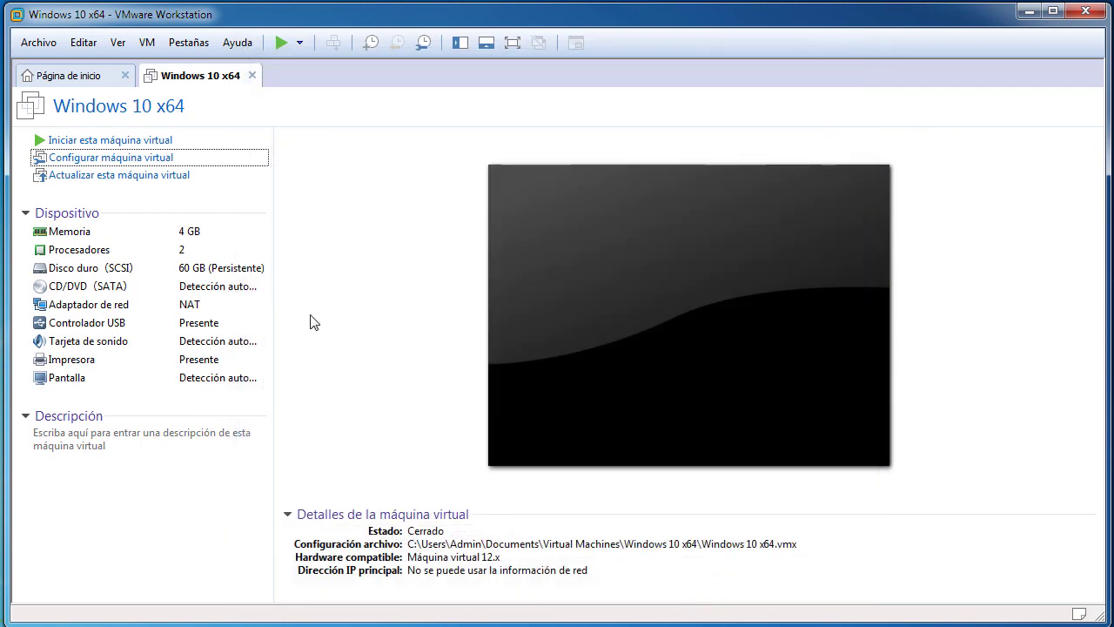
{"action": "left_click", "coordinate": [154, 141]}
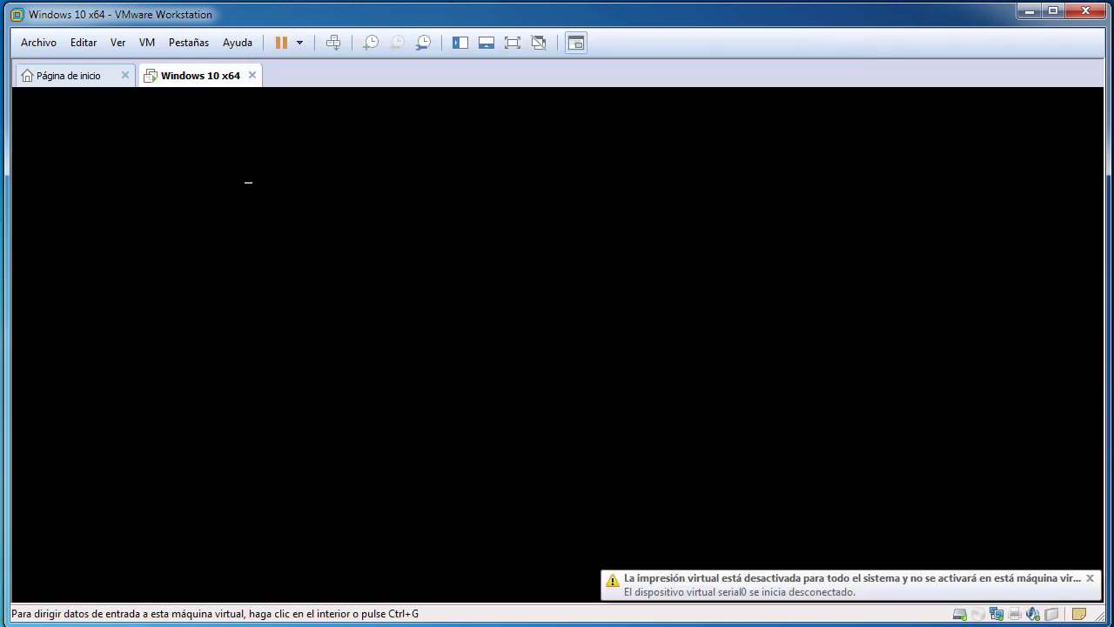
{"action": "left_click", "coordinate": [1092, 580]}
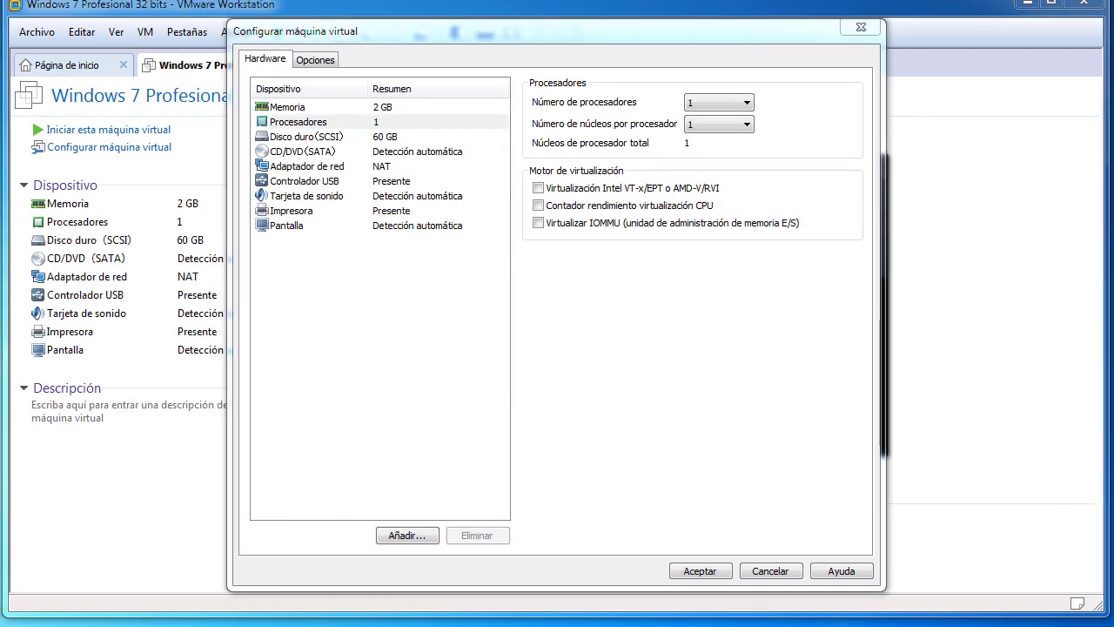
Step: View the Windows 7 virtual machine's hard disk settings and the properties of drive C: inside the guest
{"action": "left_click", "coordinate": [315, 138]}
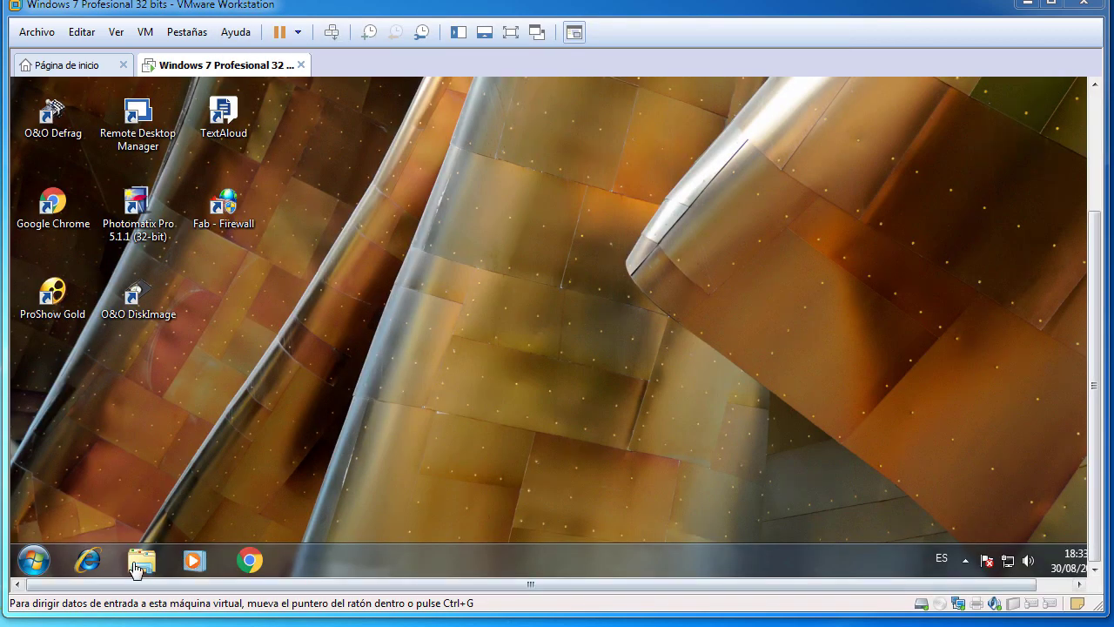
{"action": "left_click", "coordinate": [139, 561]}
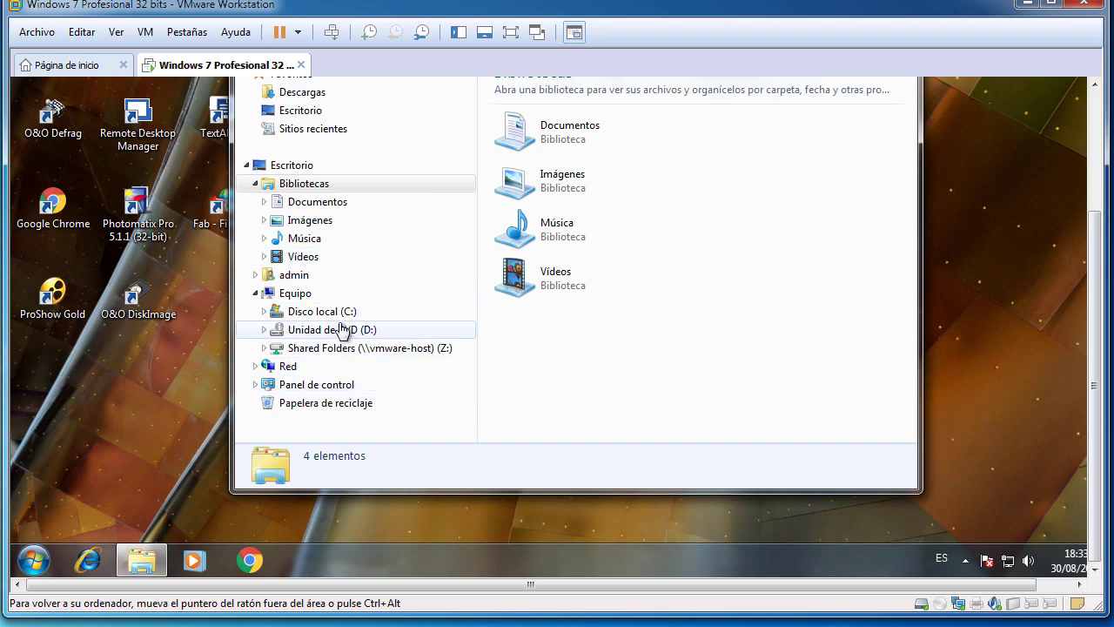
{"action": "right_click", "coordinate": [343, 311]}
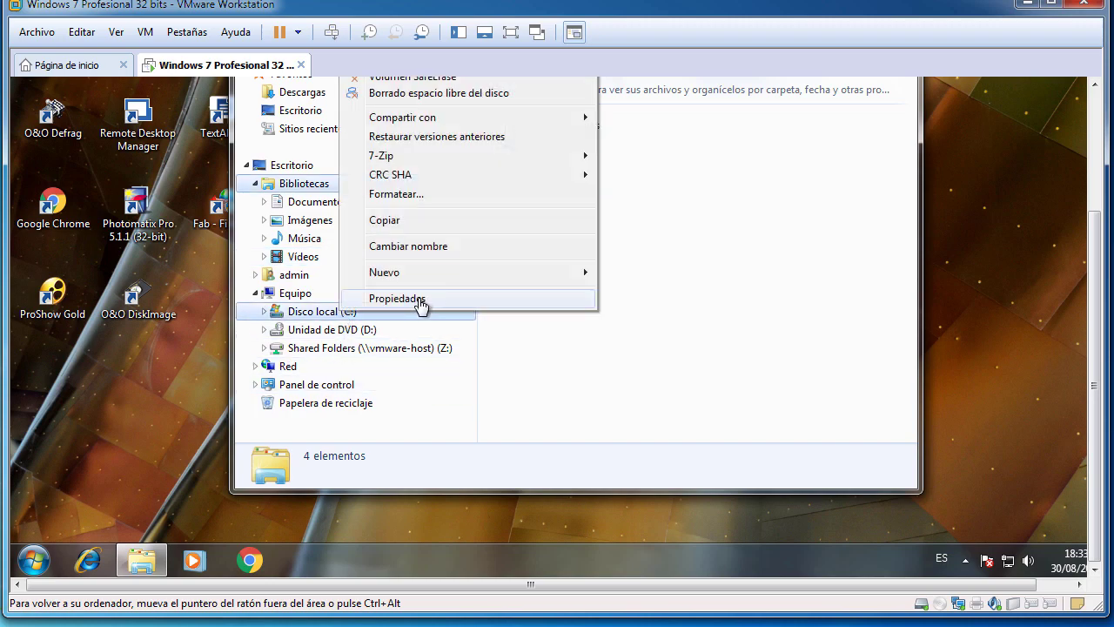
{"action": "left_click", "coordinate": [426, 300]}
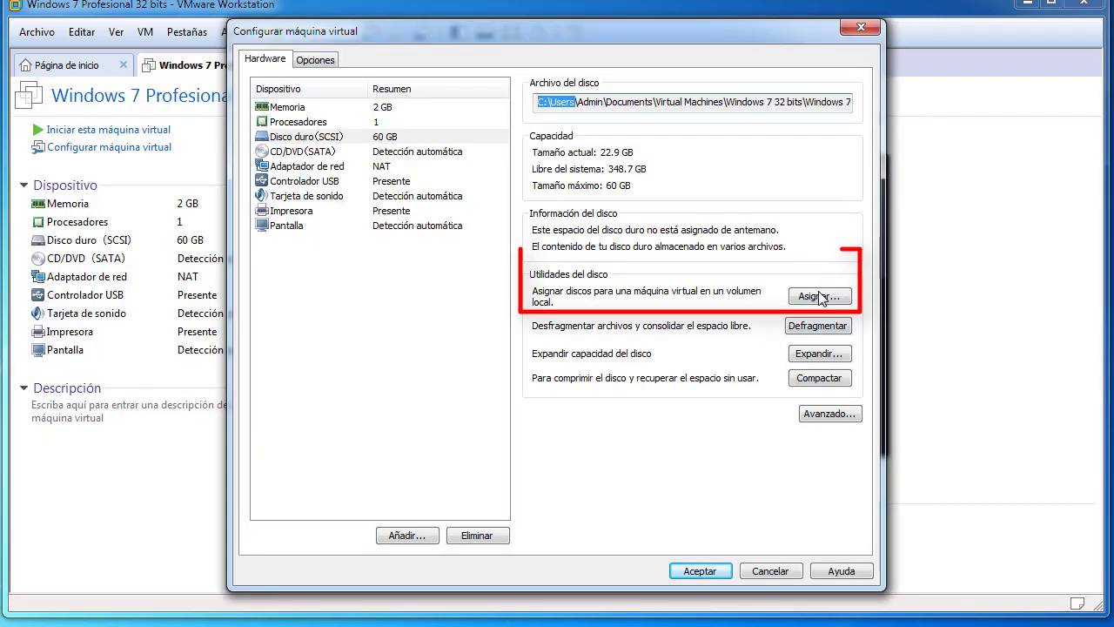
Step: Examine the options for mapping the Windows 7 virtual disk to a host drive and cancel the dialog
{"action": "left_click", "coordinate": [817, 296]}
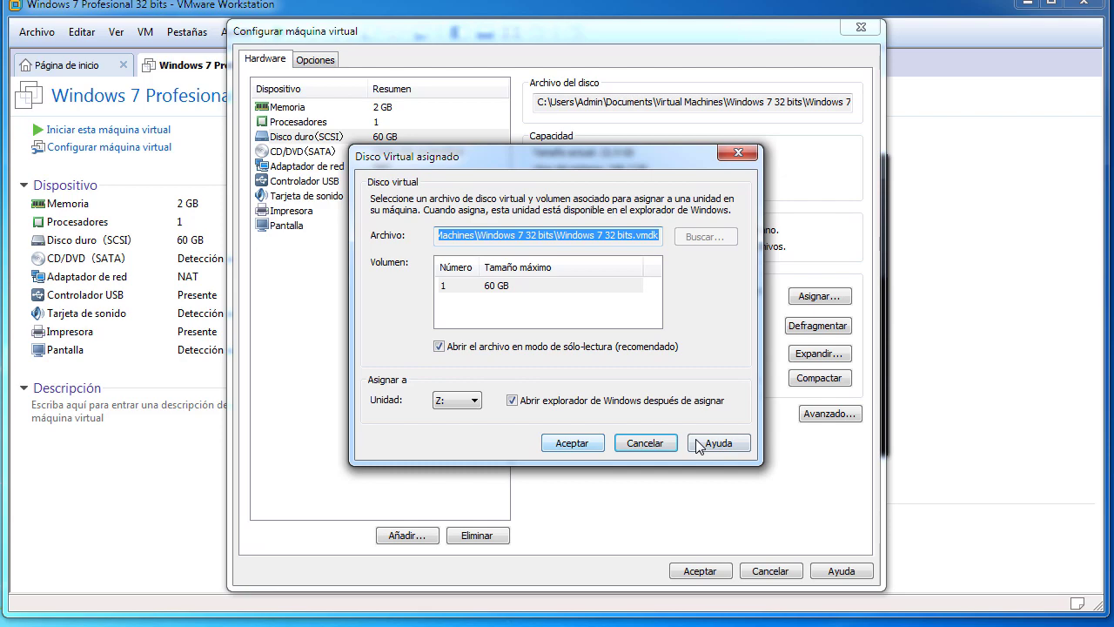
{"action": "left_click", "coordinate": [651, 443]}
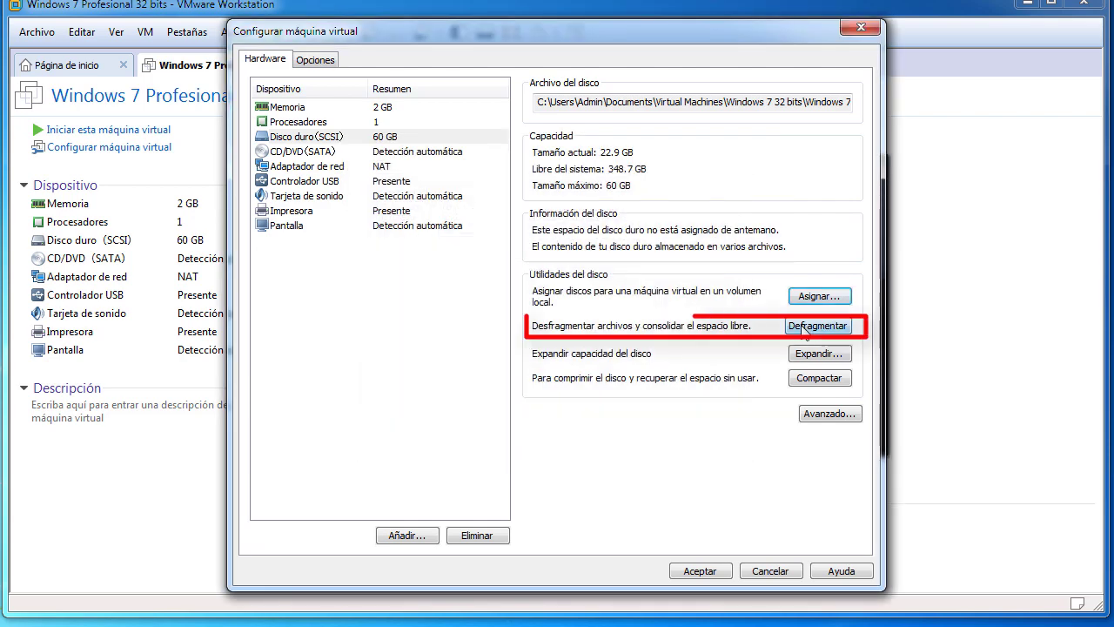
Step: Defragment the Windows 7 virtual machine's hard disk and close the completion message
{"action": "left_click", "coordinate": [803, 329]}
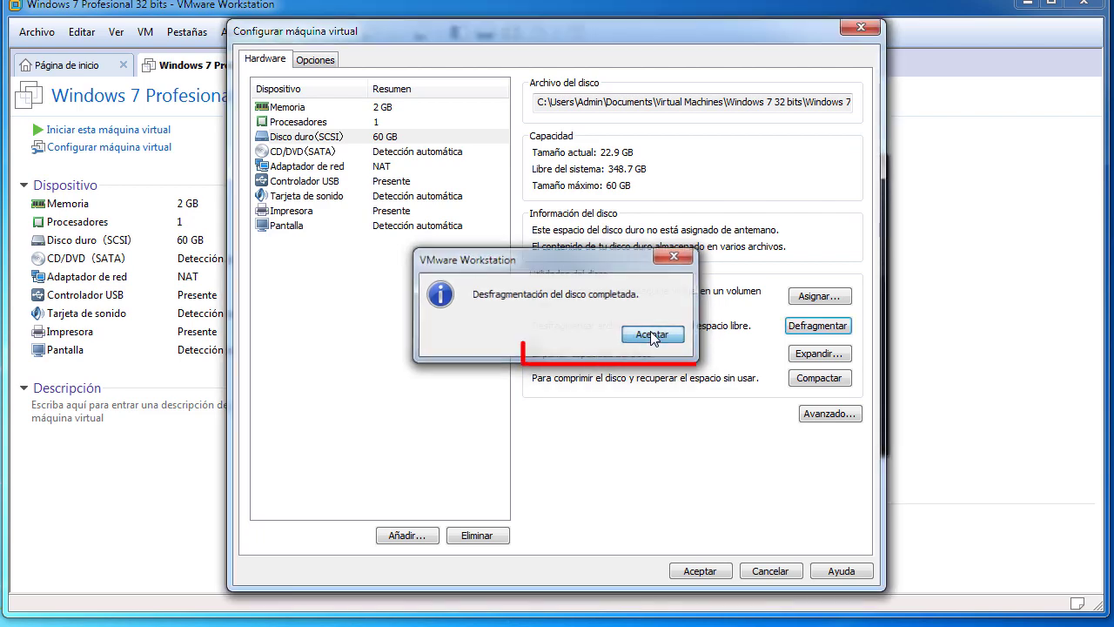
{"action": "left_click", "coordinate": [653, 335]}
Step: Expand the Windows 7 virtual disk's maximum size to 65 GB
{"action": "left_click", "coordinate": [809, 355]}
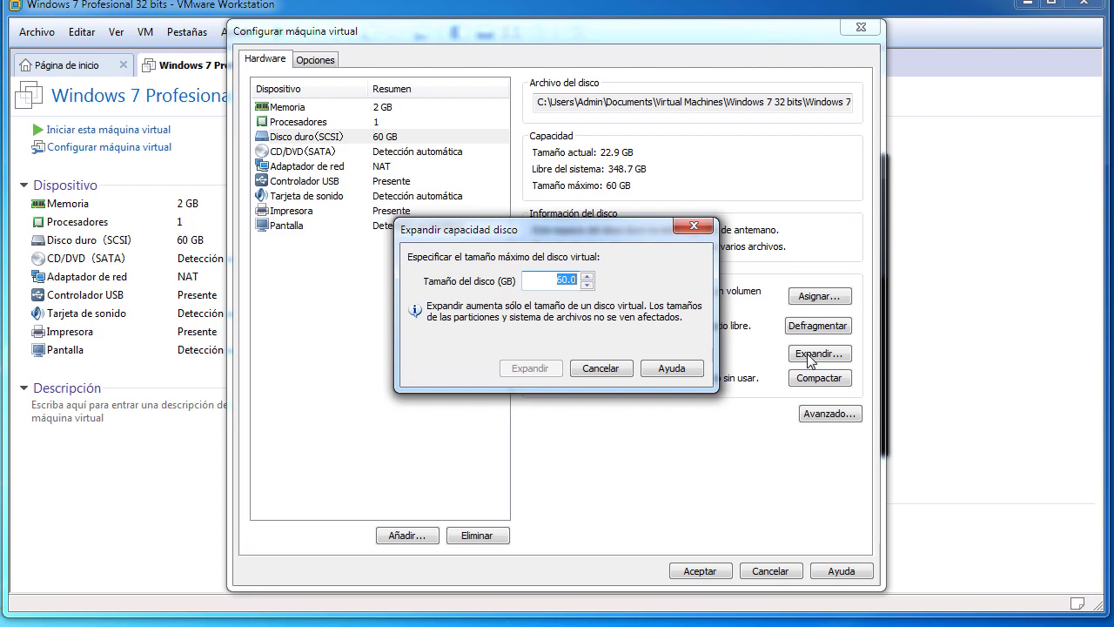
{"action": "left_click", "coordinate": [573, 280]}
{"action": "key", "text": "BackSpace"}
{"action": "type", "text": "5"}
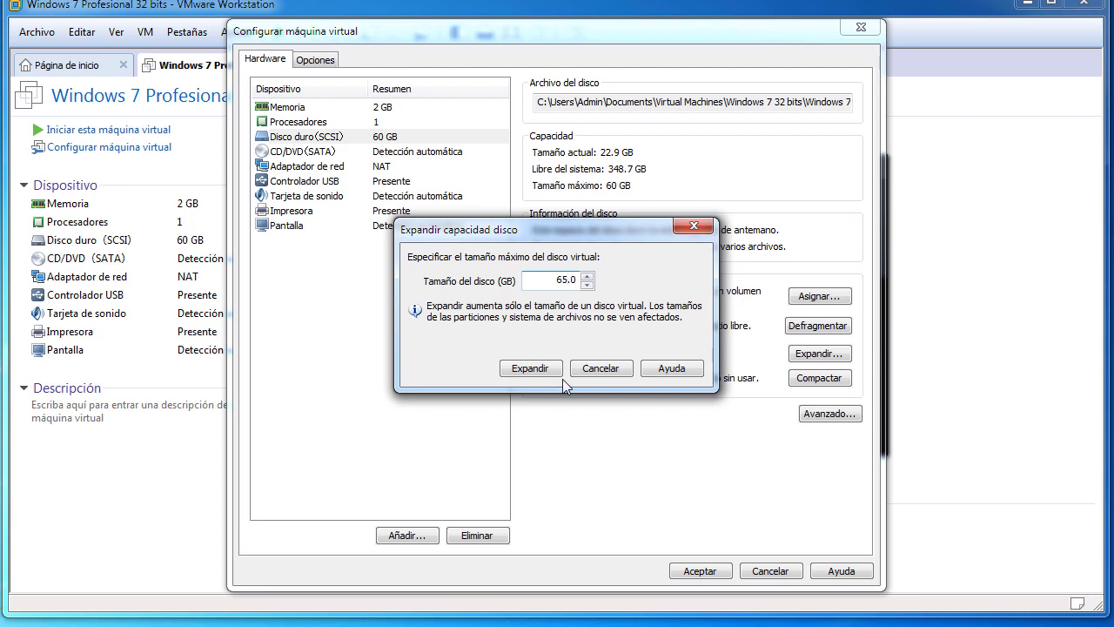
{"action": "left_click", "coordinate": [529, 368]}
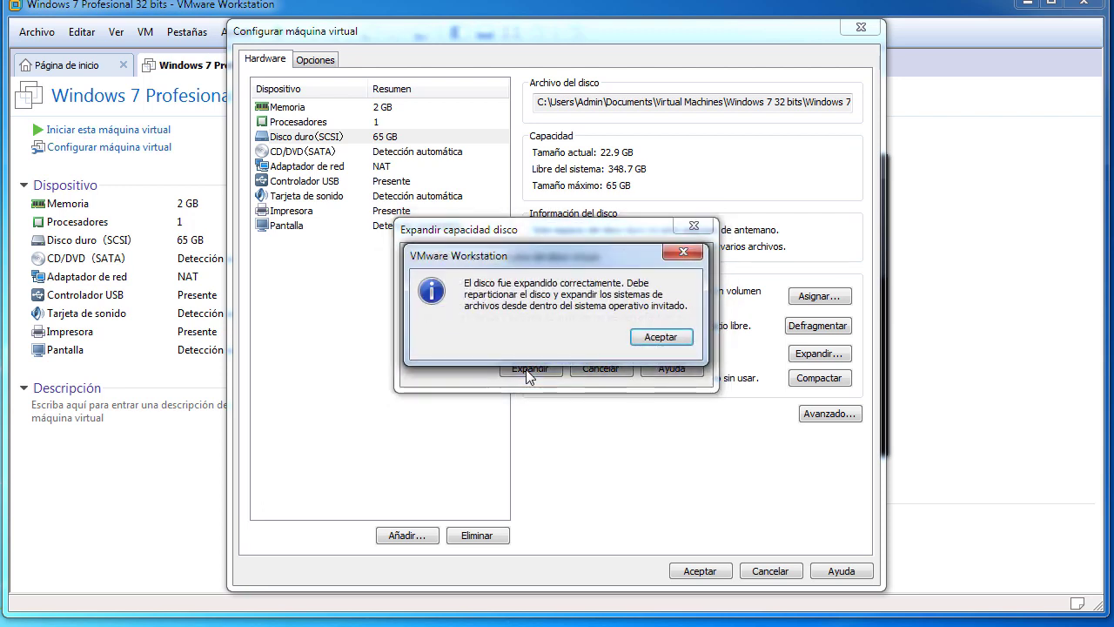
{"action": "left_click", "coordinate": [661, 338]}
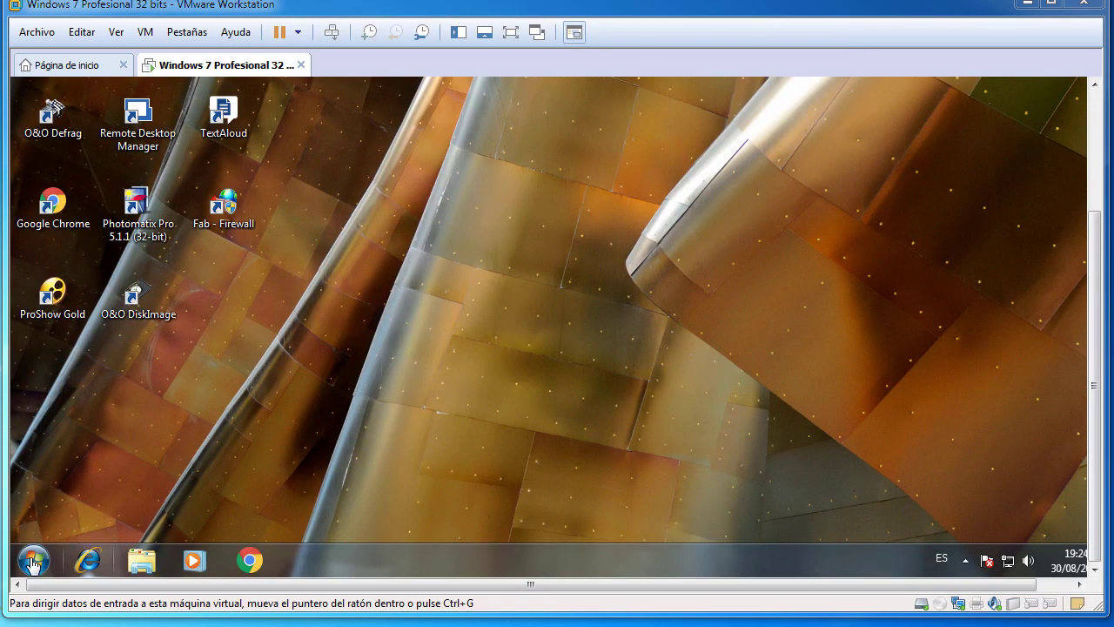
Step: Open Disk Management through Computer Management inside the Windows 7 guest and bring Disk 0's partitions into view
{"action": "left_click", "coordinate": [30, 563]}
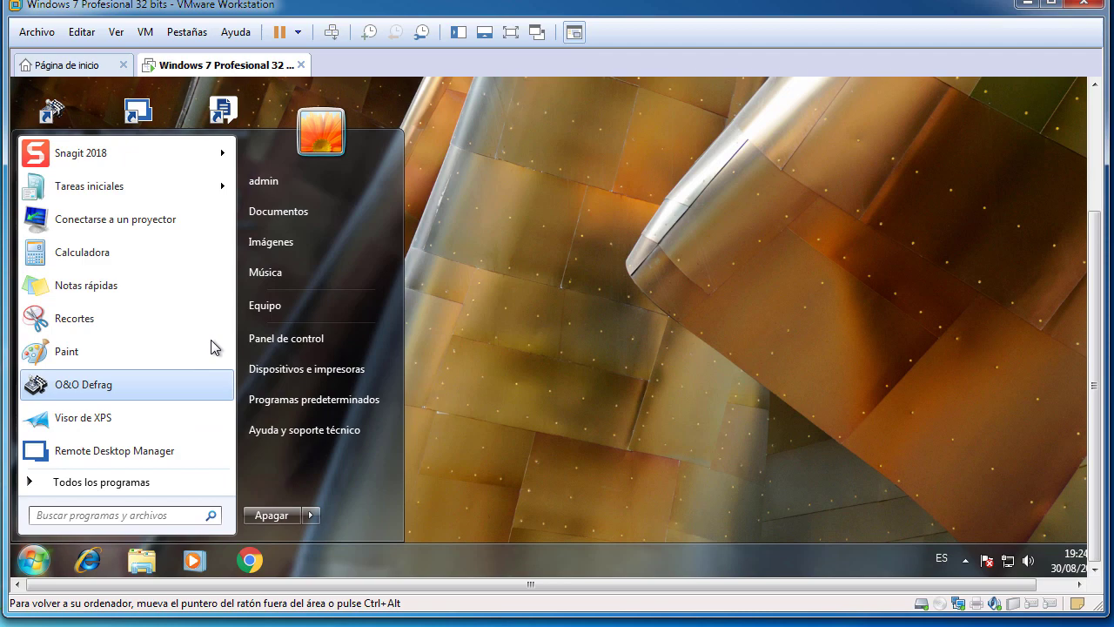
{"action": "right_click", "coordinate": [292, 308]}
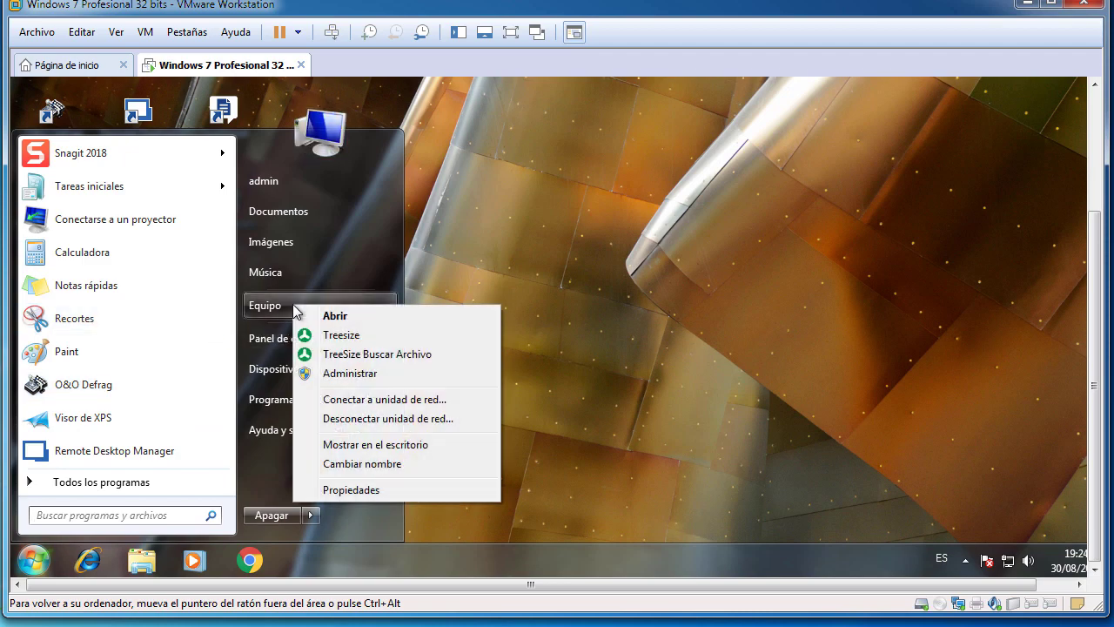
{"action": "left_click", "coordinate": [373, 373]}
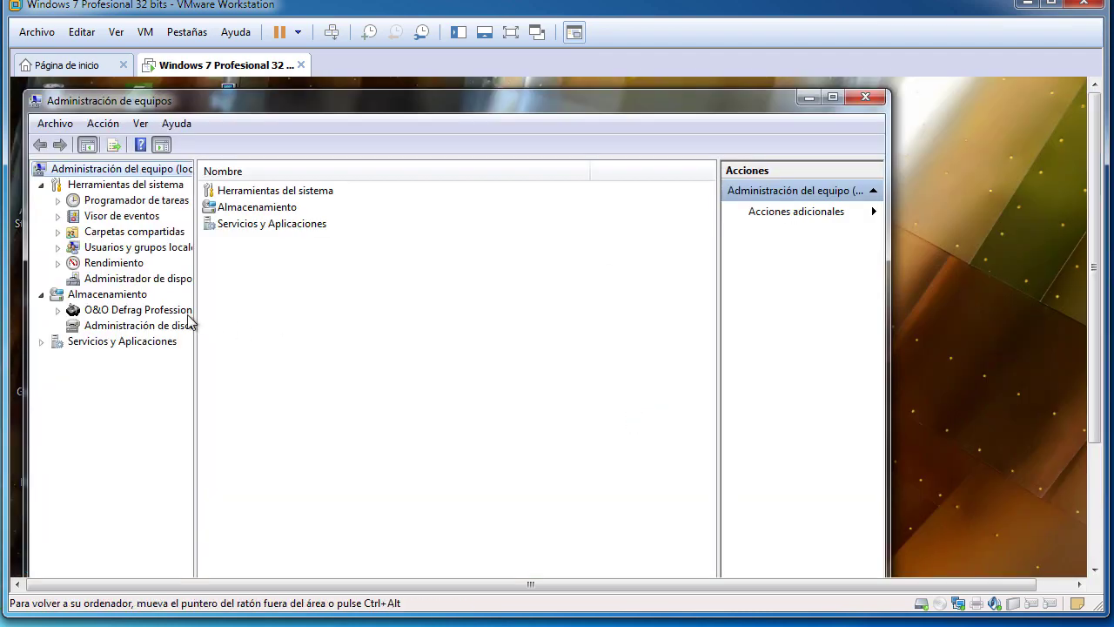
{"action": "left_click", "coordinate": [156, 326]}
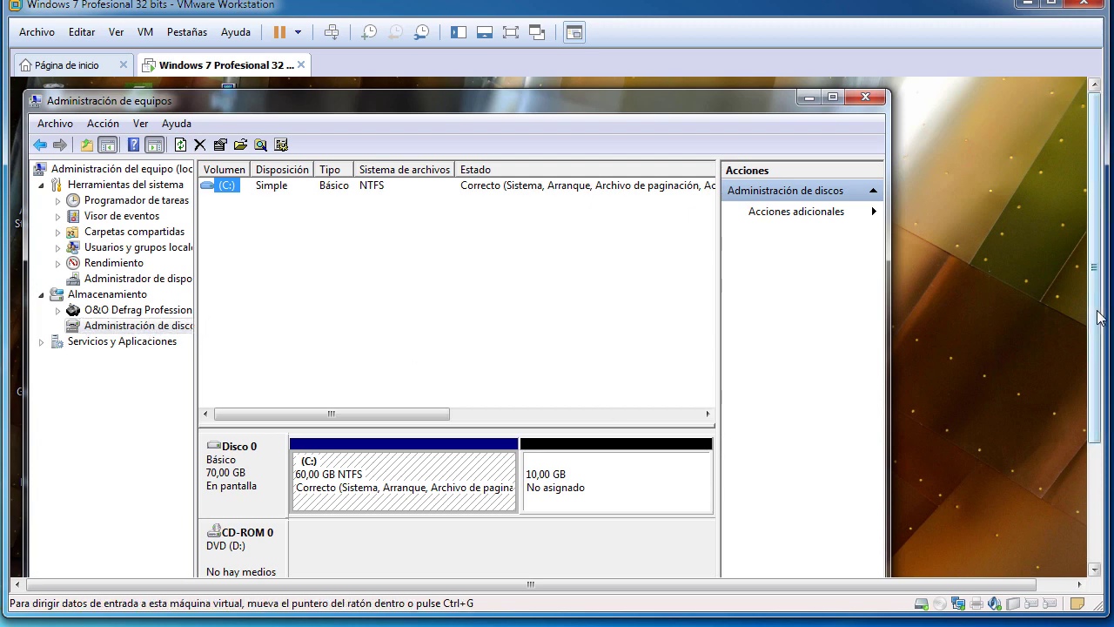
{"action": "left_click_drag", "start_coordinate": [1098, 312], "coordinate": [1097, 392]}
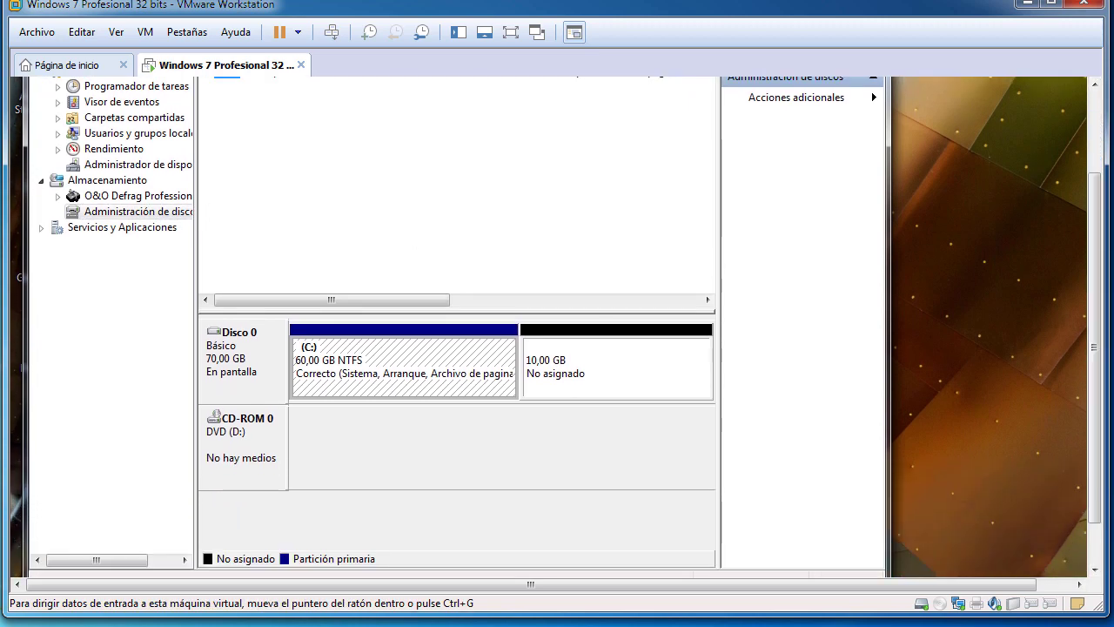
Step: Select the unallocated space on Disk 0, view the disk's properties and close them
{"action": "left_click", "coordinate": [501, 453]}
{"action": "left_click", "coordinate": [590, 368]}
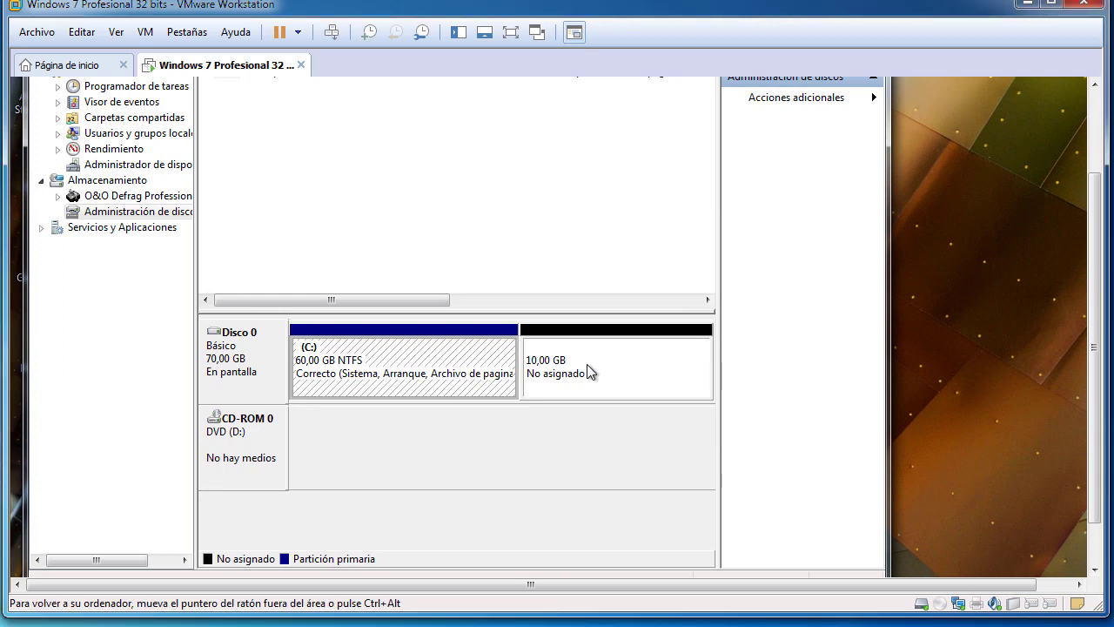
{"action": "left_click", "coordinate": [590, 369]}
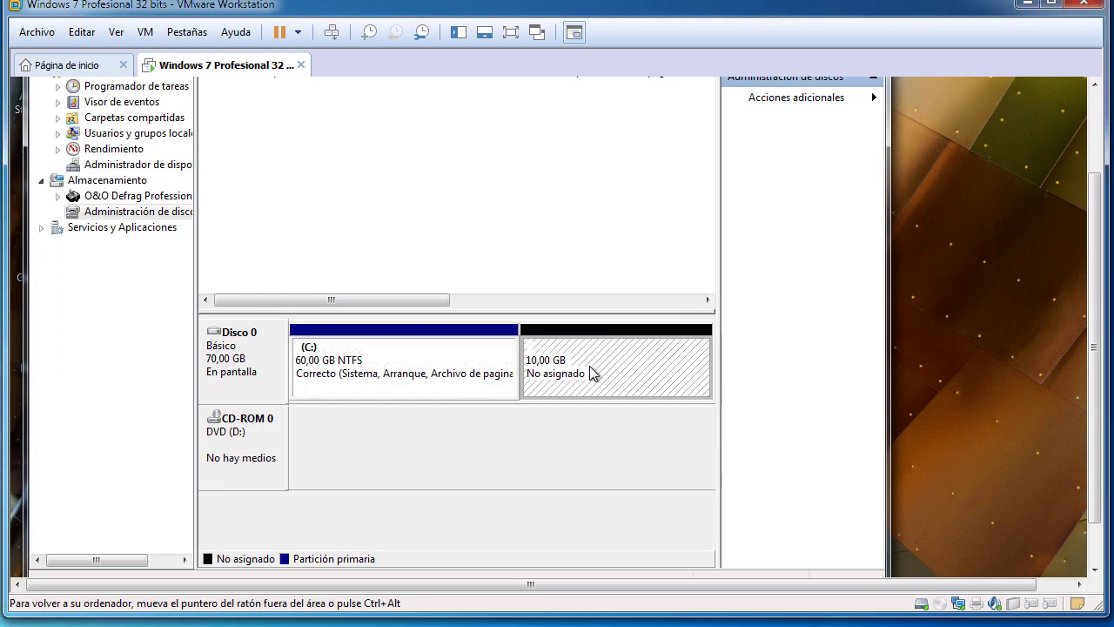
{"action": "right_click", "coordinate": [644, 373]}
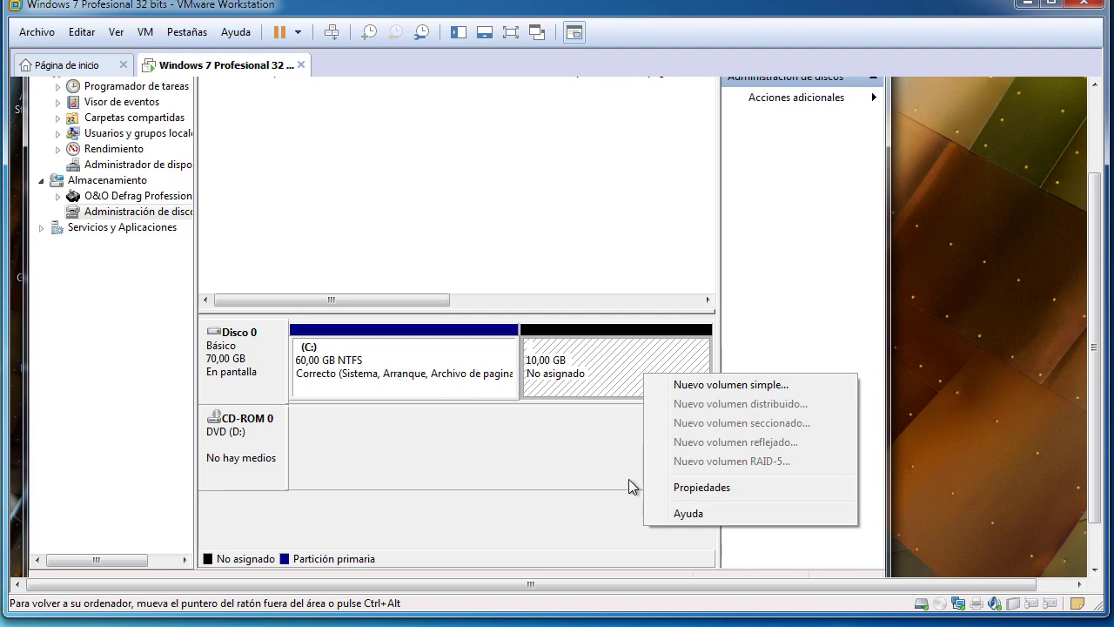
{"action": "left_click", "coordinate": [690, 485]}
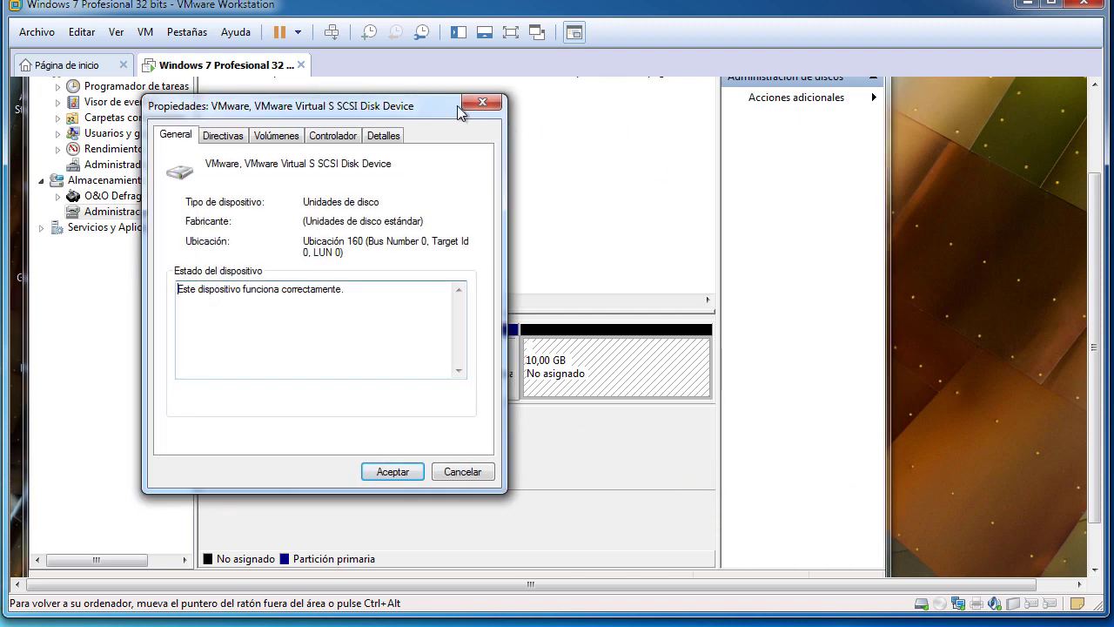
{"action": "left_click", "coordinate": [490, 103]}
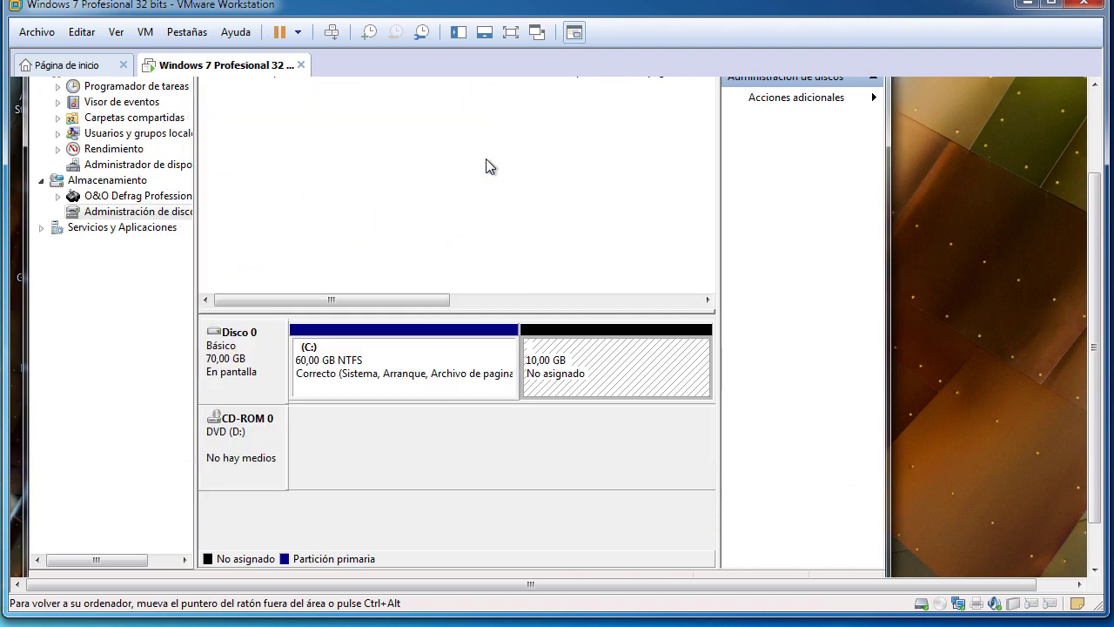
Step: Extend the C: volume by the full 10239 MB of unallocated space on Disk 0 and select the extended volume
{"action": "right_click", "coordinate": [386, 367]}
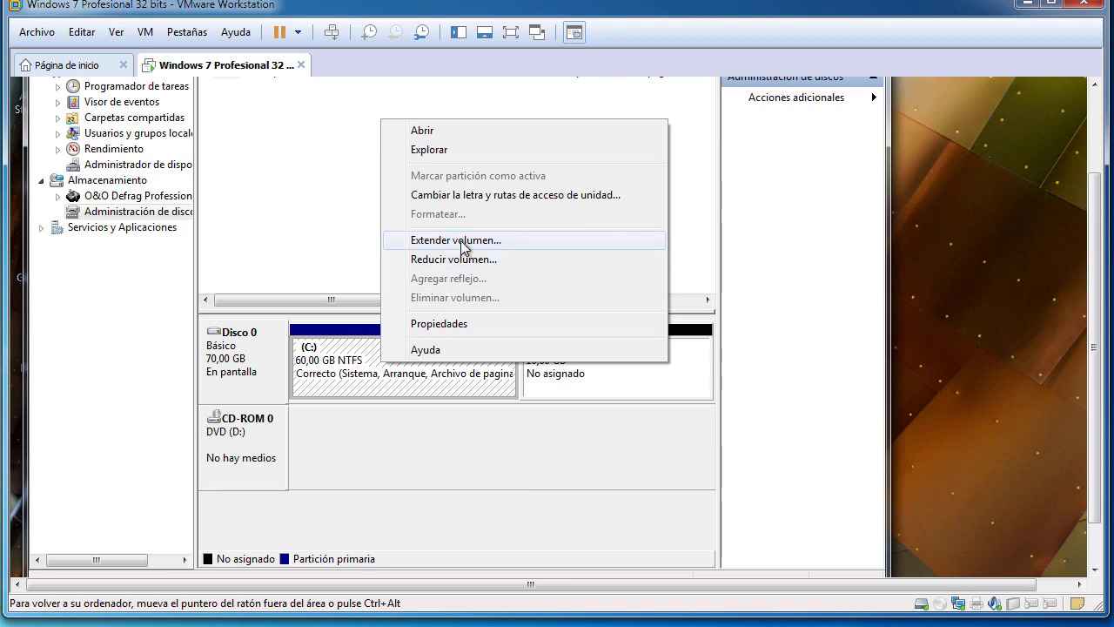
{"action": "left_click", "coordinate": [461, 242]}
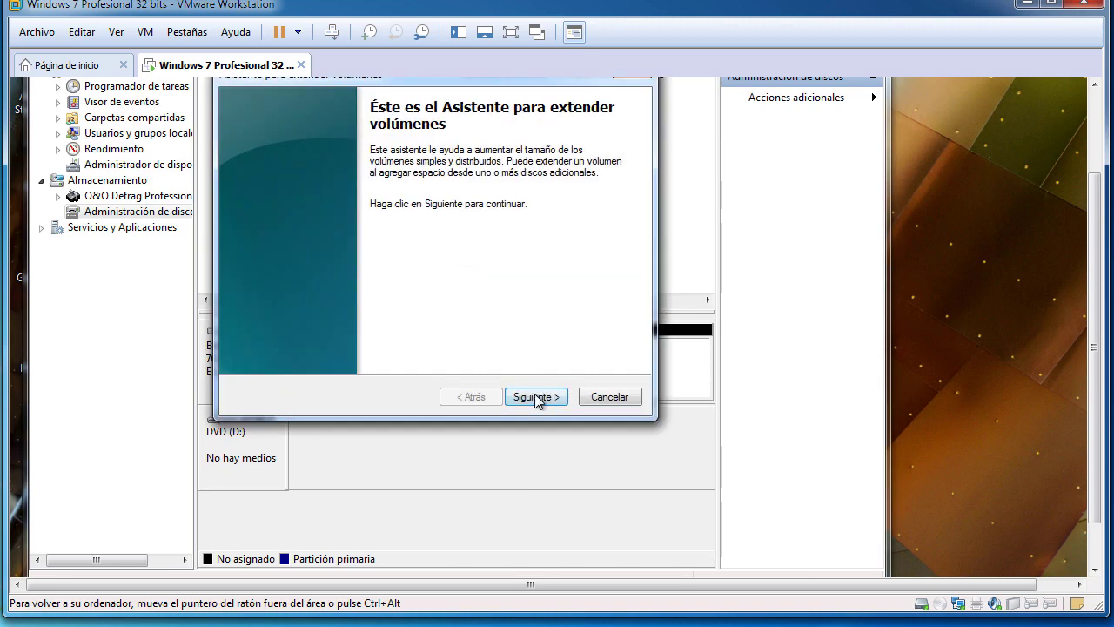
{"action": "left_click", "coordinate": [536, 399]}
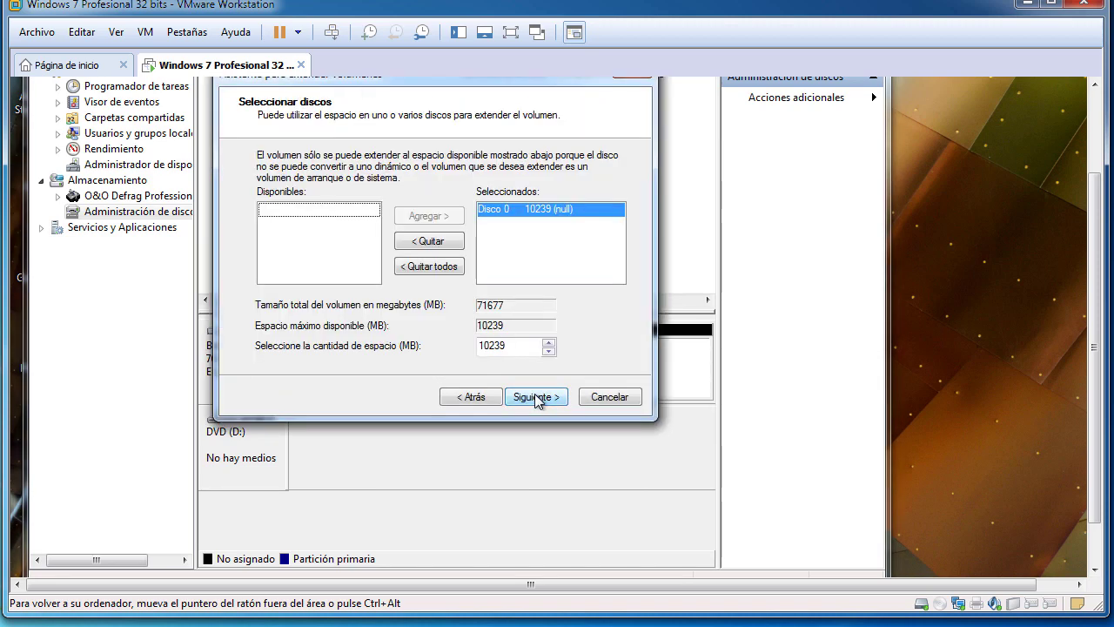
{"action": "left_click", "coordinate": [536, 398]}
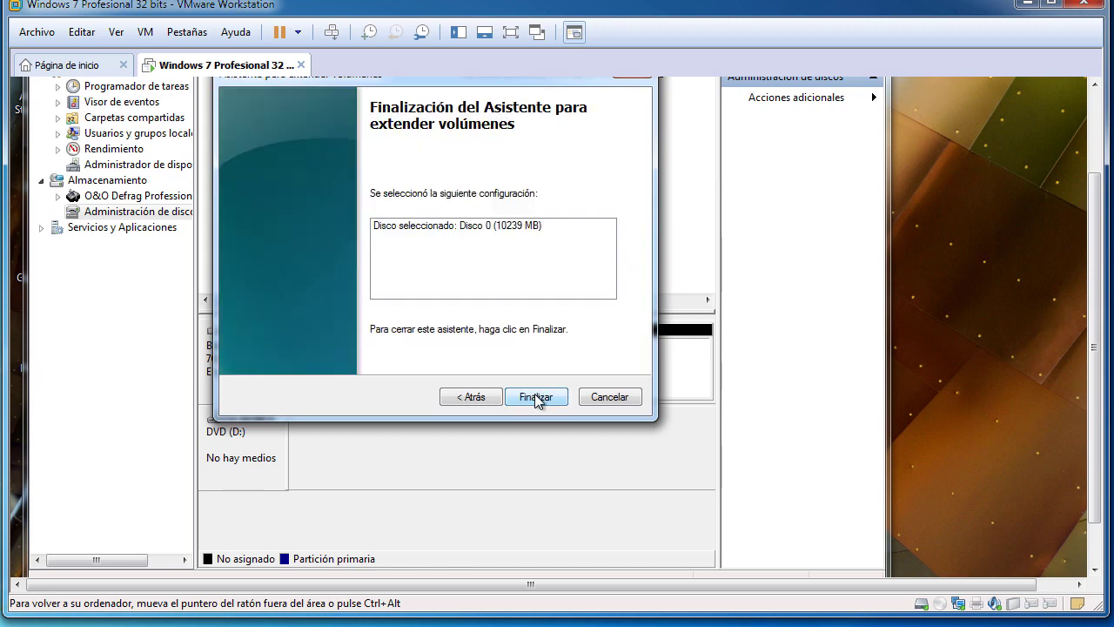
{"action": "left_click", "coordinate": [536, 397]}
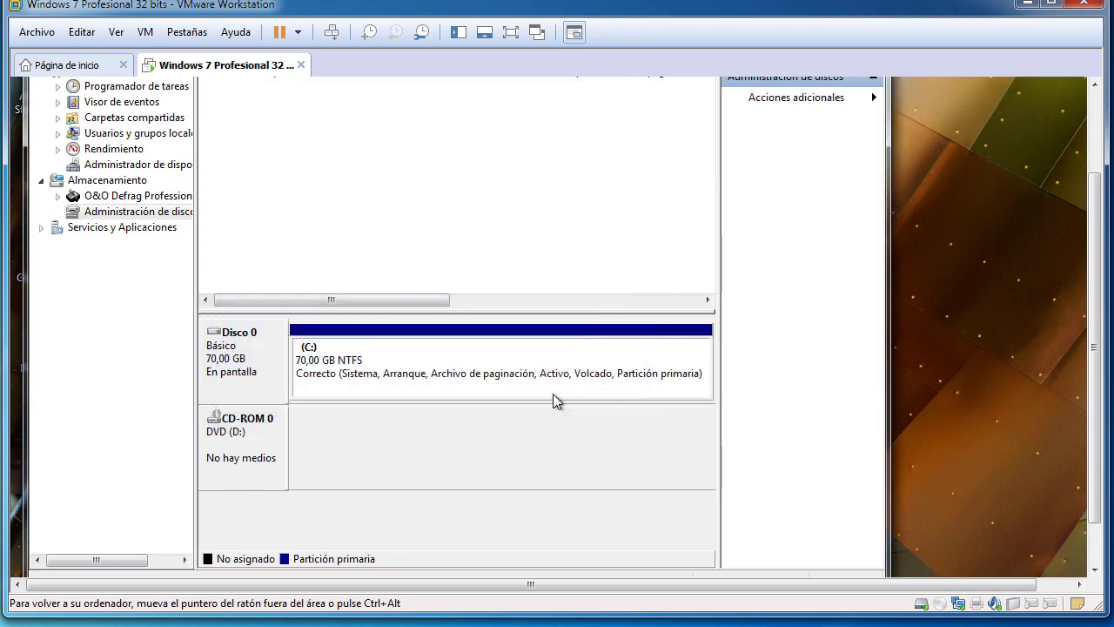
{"action": "left_click", "coordinate": [612, 383]}
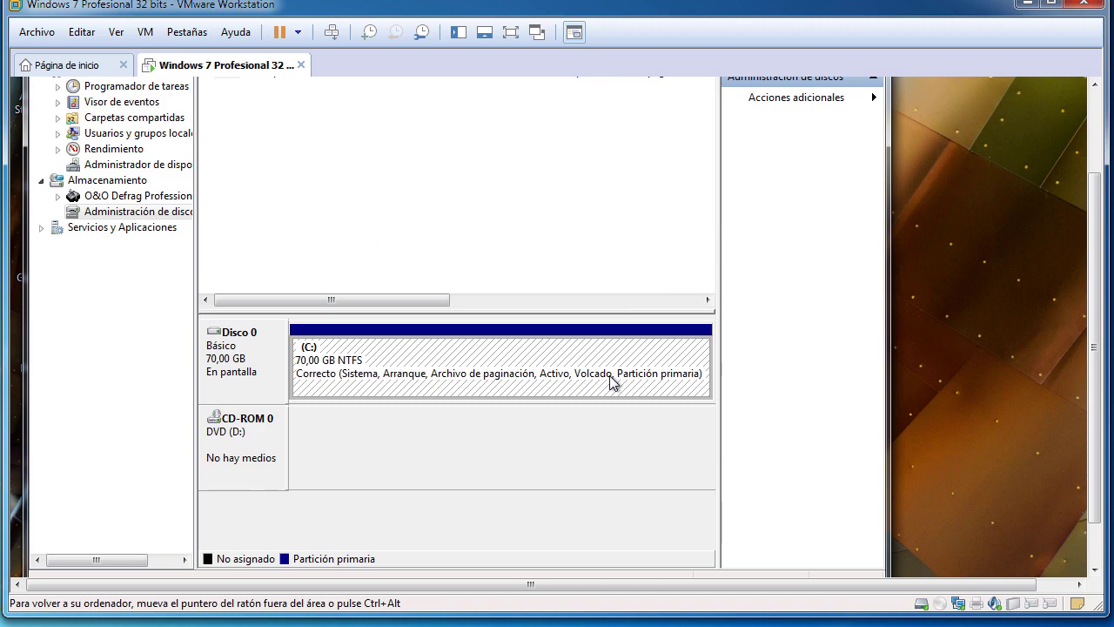
Step: Minimize Computer Management in the guest, open Windows Explorer and inspect the local disk C:
{"action": "left_click_drag", "start_coordinate": [1100, 198], "coordinate": [1102, 116]}
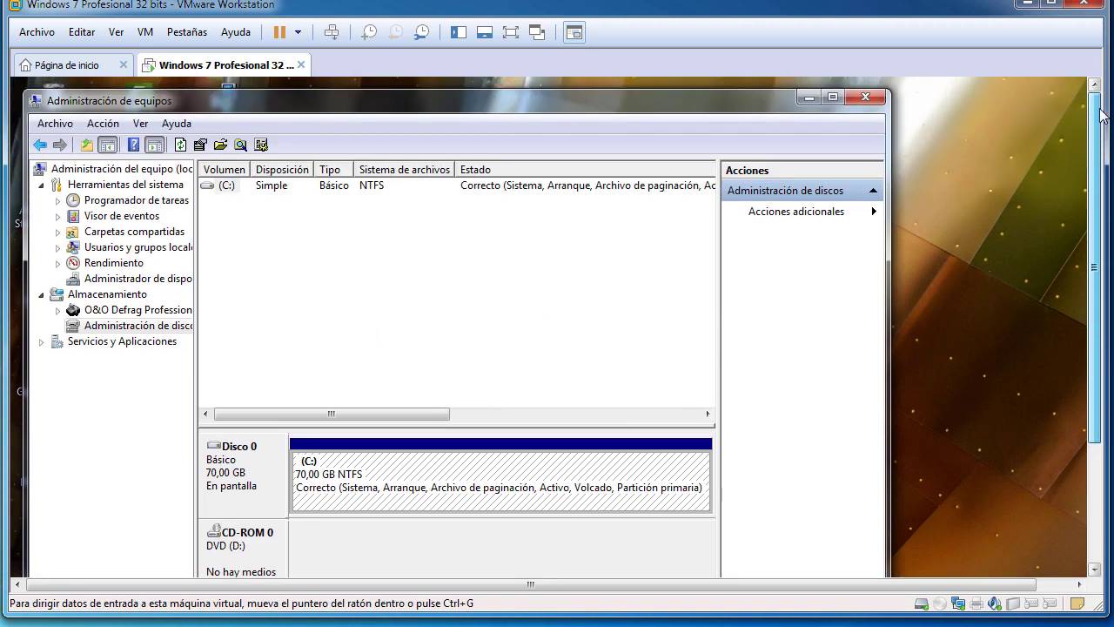
{"action": "left_click", "coordinate": [809, 97]}
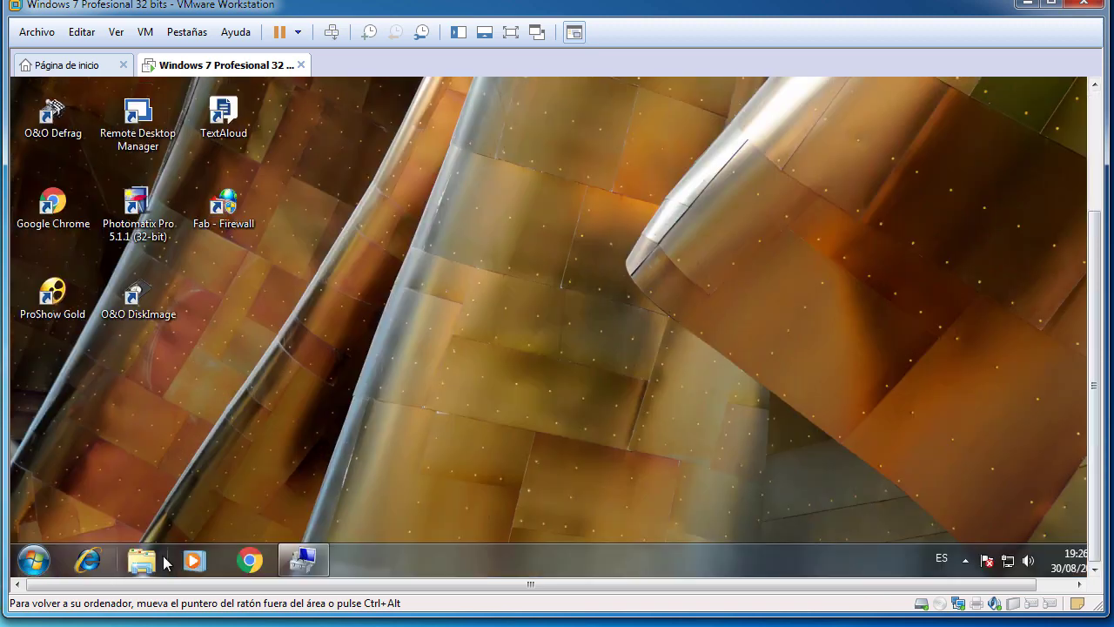
{"action": "left_click", "coordinate": [149, 562]}
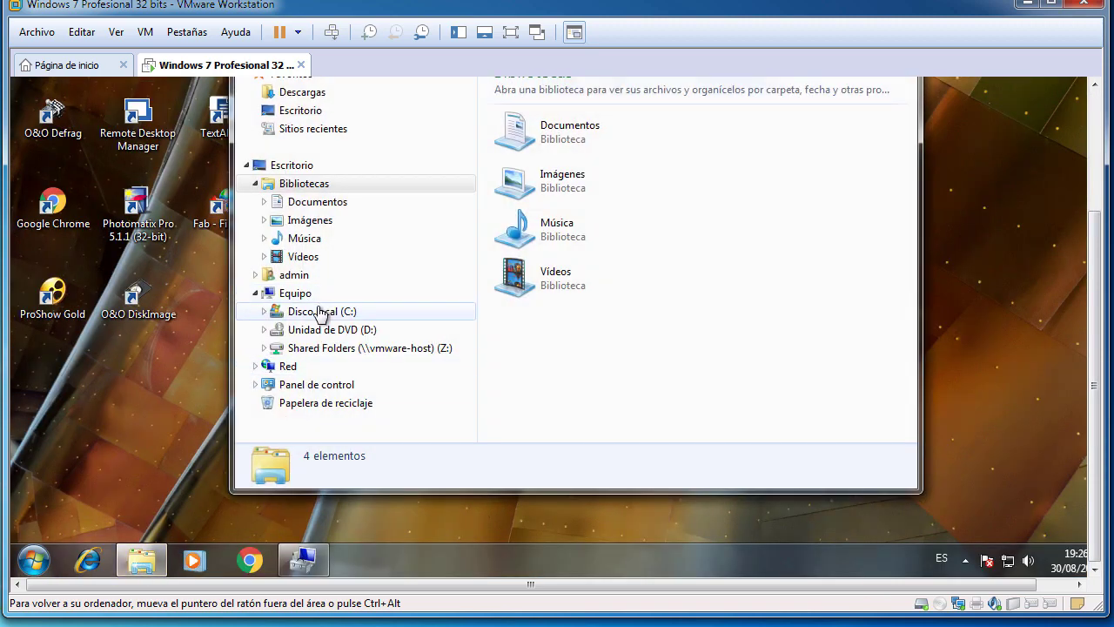
{"action": "right_click", "coordinate": [321, 314]}
{"action": "left_click", "coordinate": [391, 296]}
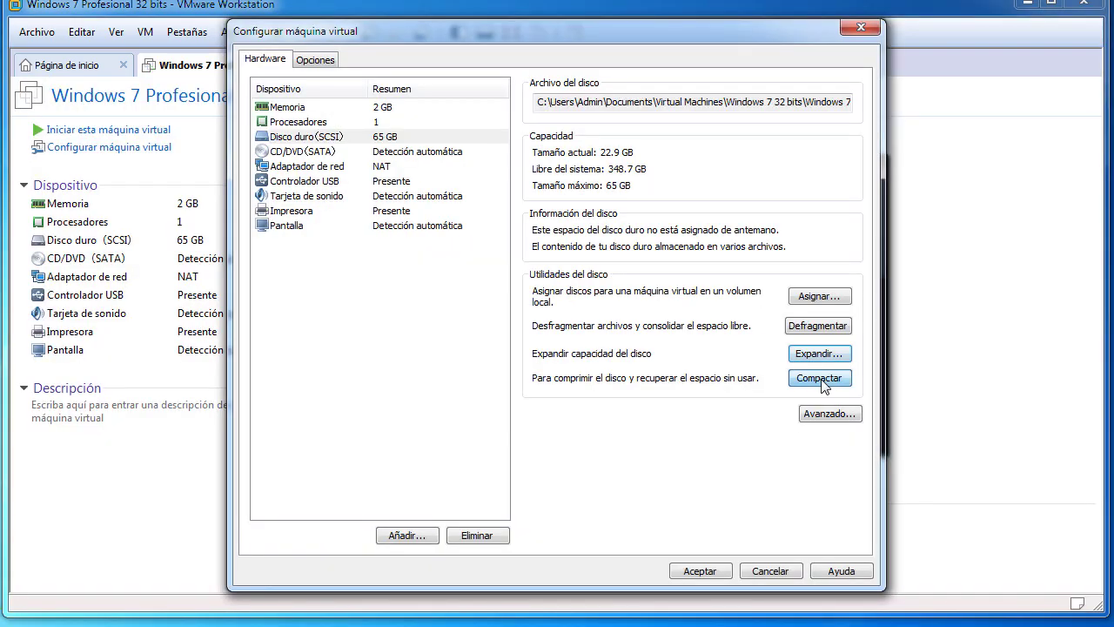
Step: Compact the Windows 7 virtual machine's hard disk to recover unused space and close the completion message
{"action": "left_click", "coordinate": [821, 384]}
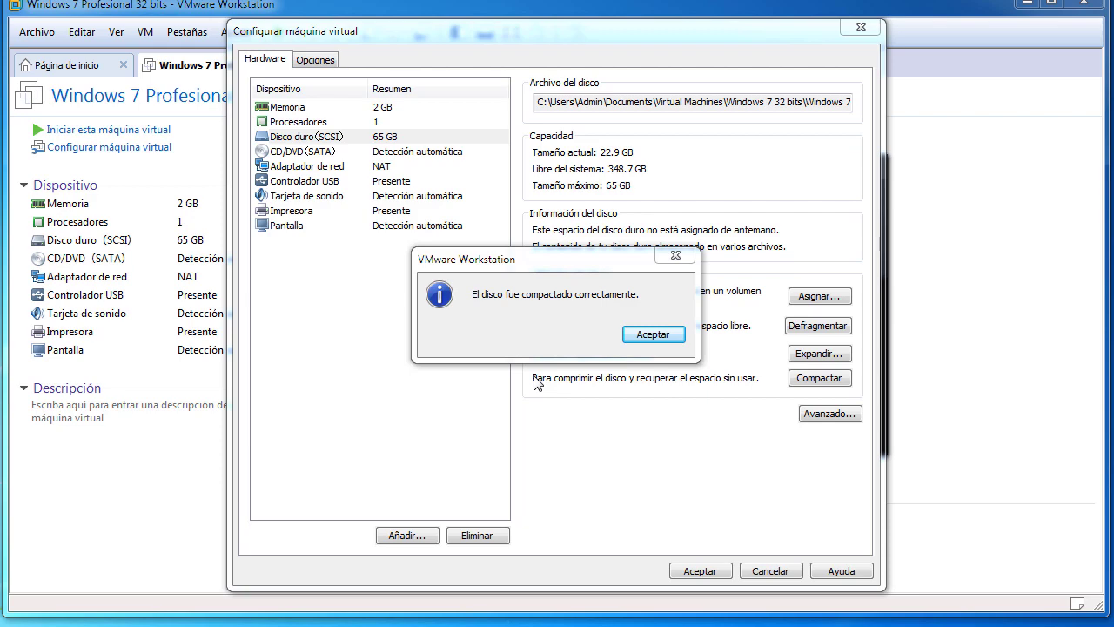
{"action": "left_click", "coordinate": [666, 339]}
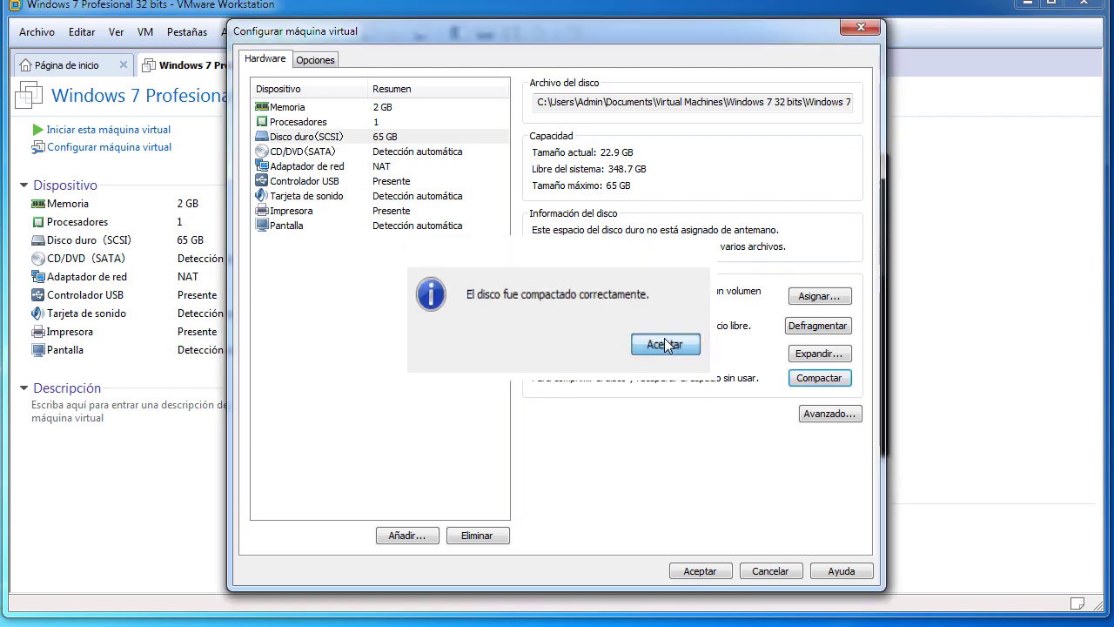
Step: Examine the hard disk's advanced settings, including the virtual device nodes and the Independent mode options, and cancel without saving
{"action": "left_click", "coordinate": [820, 416]}
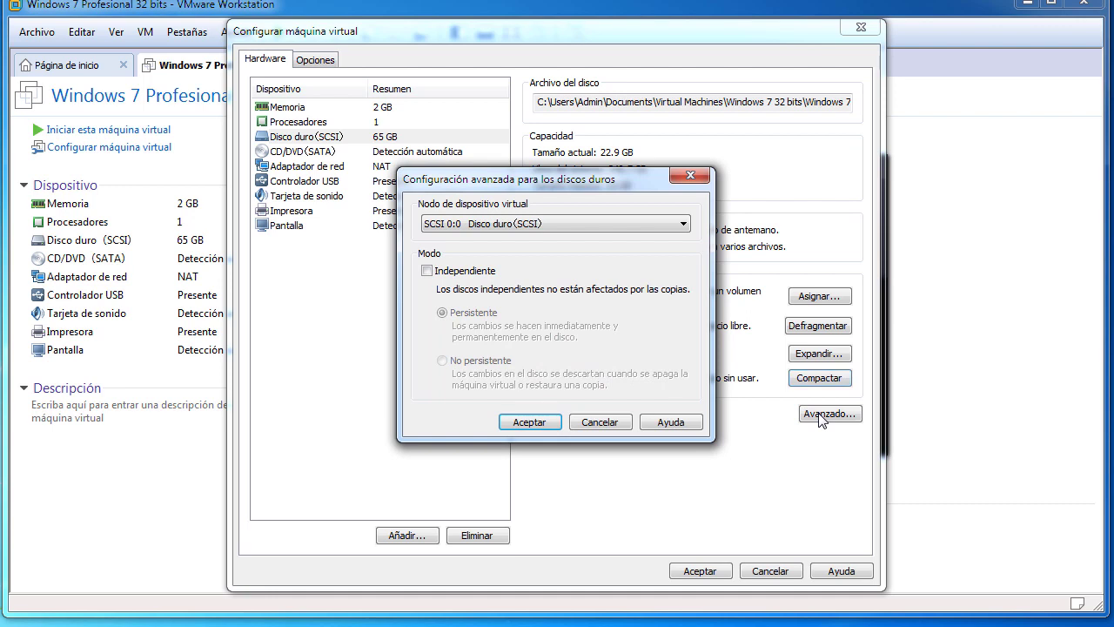
{"action": "left_click", "coordinate": [686, 228]}
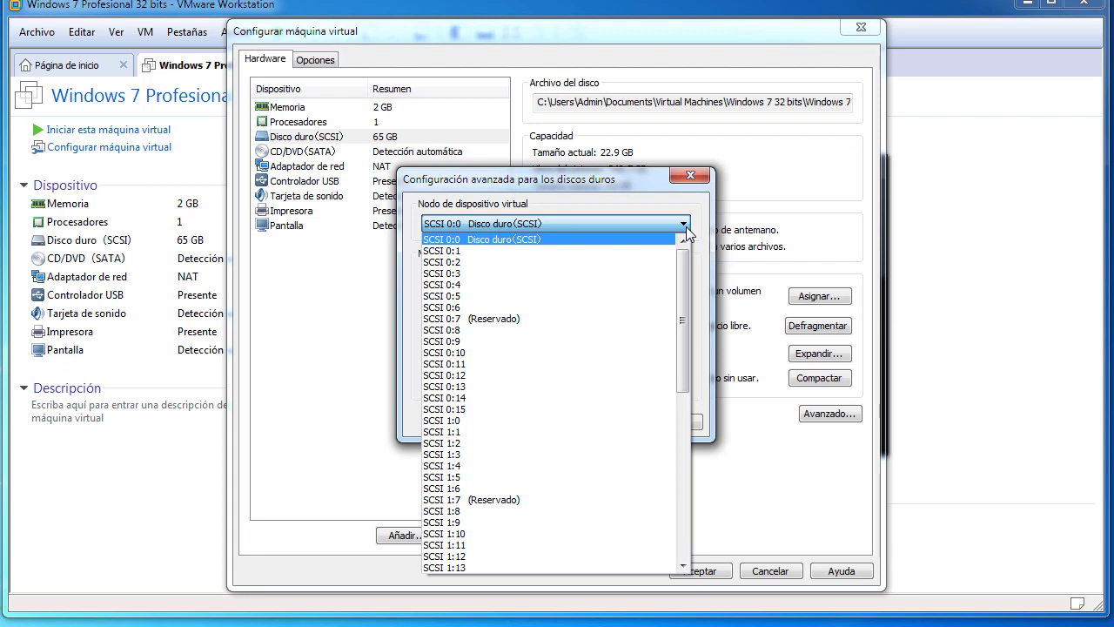
{"action": "left_click", "coordinate": [686, 228]}
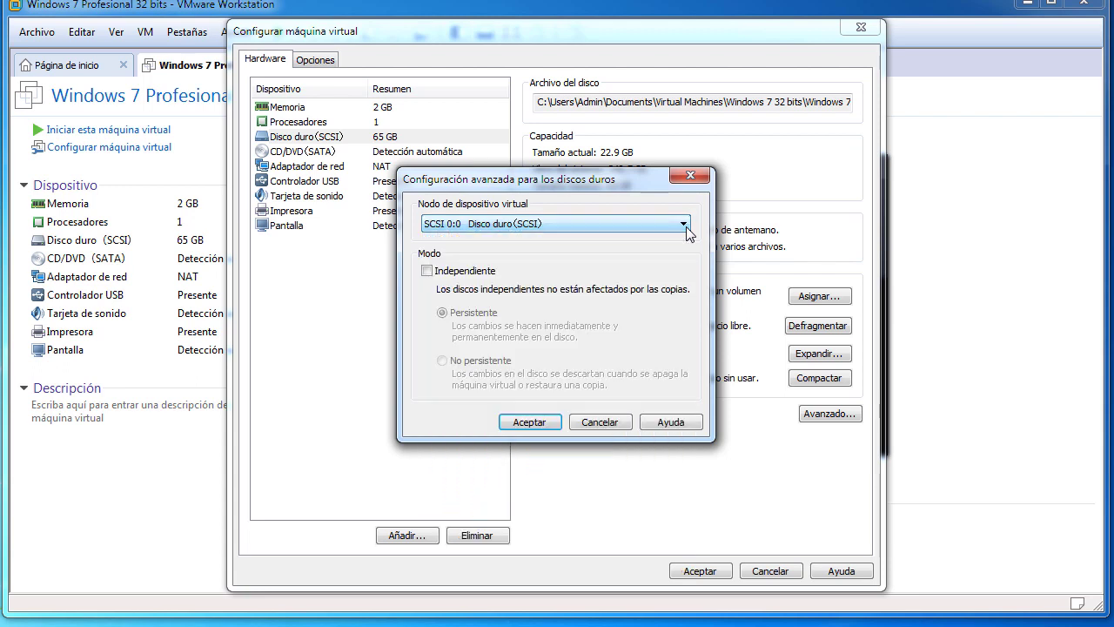
{"action": "left_click", "coordinate": [438, 274]}
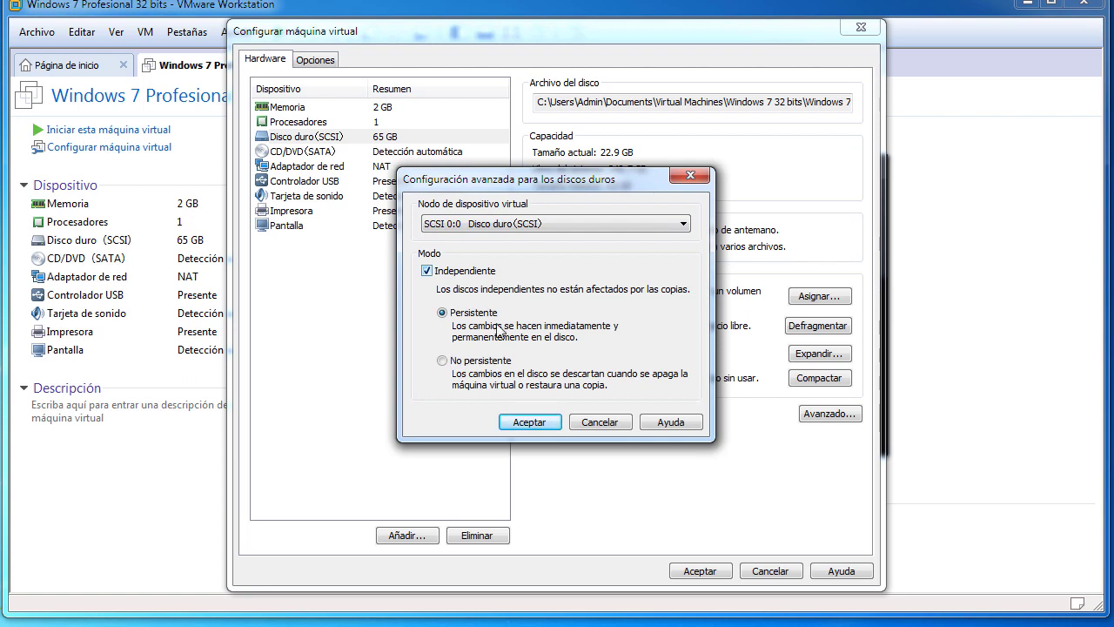
{"action": "left_click", "coordinate": [609, 426]}
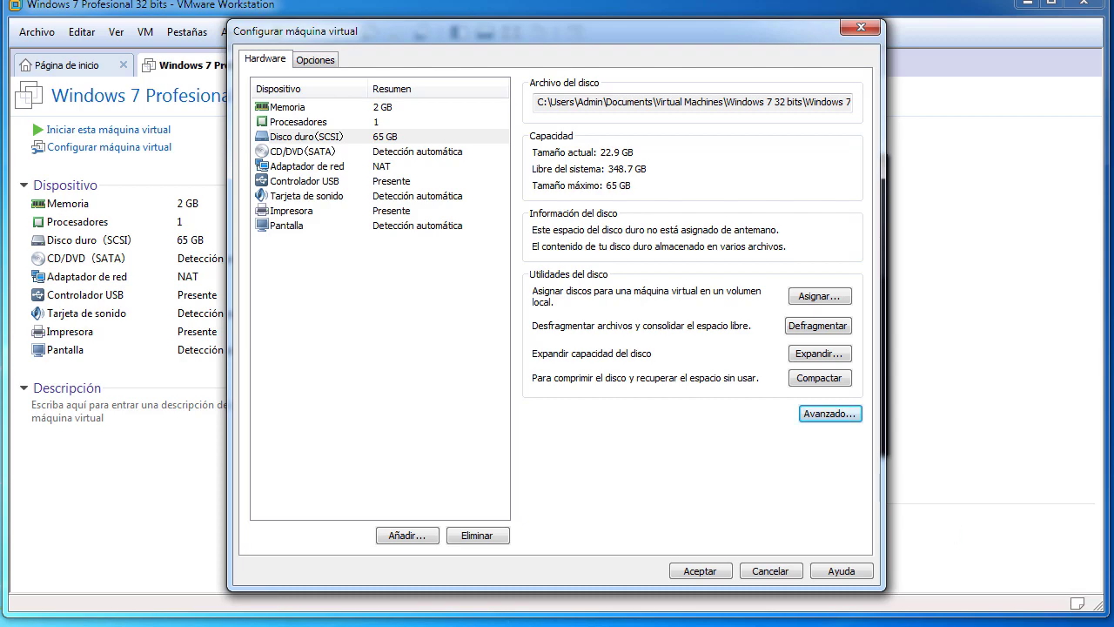